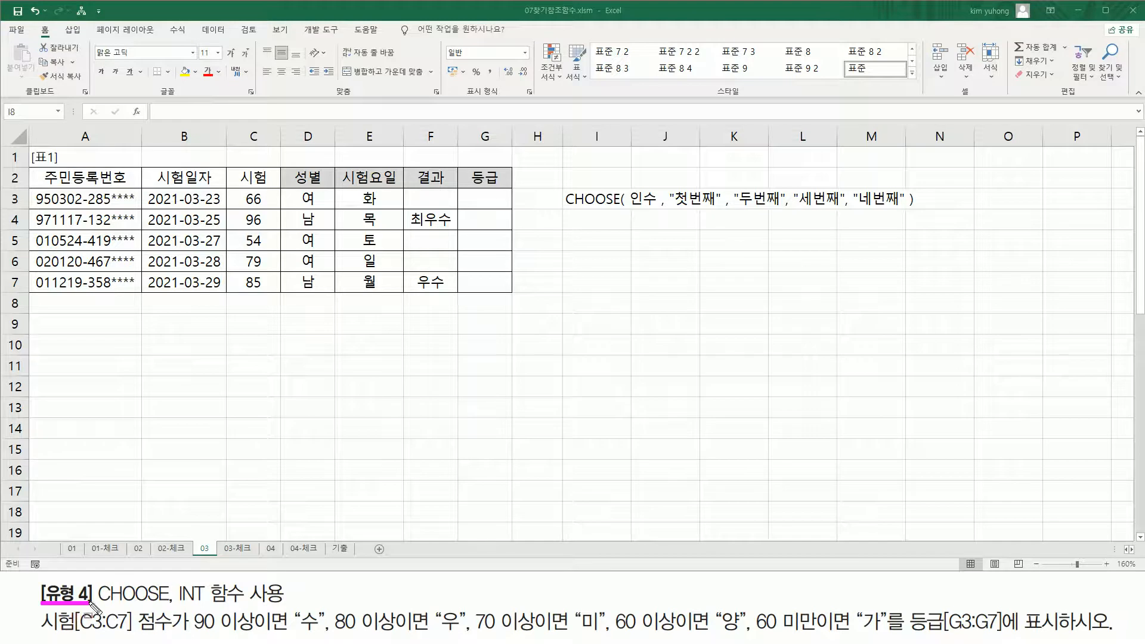
left_click_drag(41, 630, 163, 631)
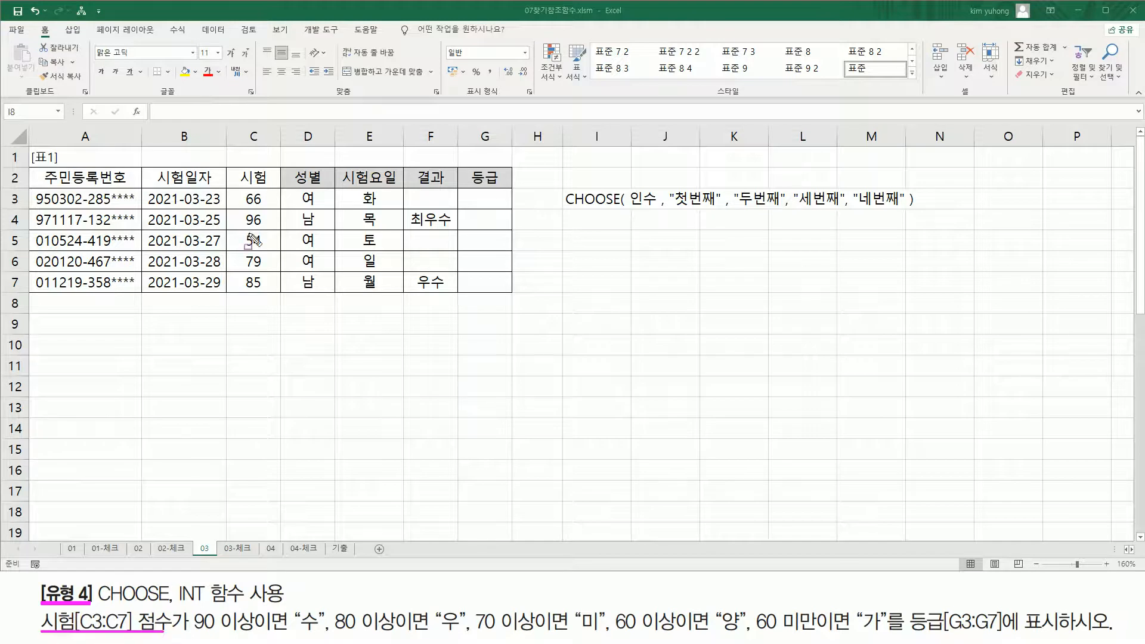
mouse_move(239, 189)
left_mouse_down()
mouse_move(276, 303)
mouse_move(273, 292)
left_mouse_up()
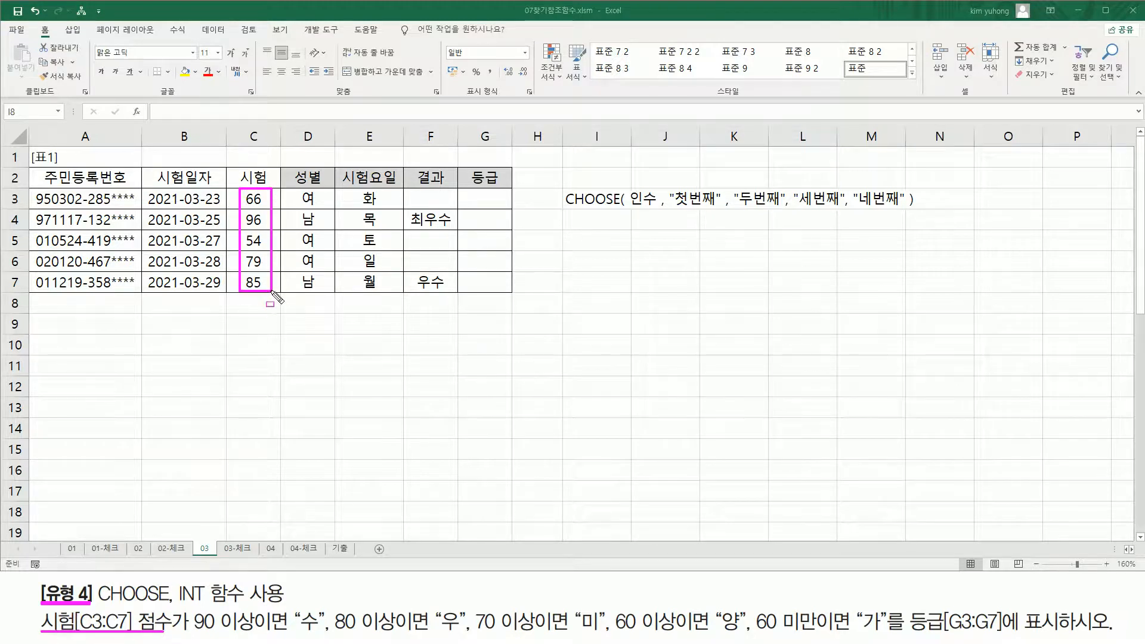
mouse_move(192, 605)
left_mouse_down()
mouse_move(215, 638)
mouse_move(557, 632)
mouse_move(476, 608)
mouse_move(604, 634)
mouse_move(632, 620)
mouse_move(741, 635)
mouse_move(1064, 634)
left_mouse_up()
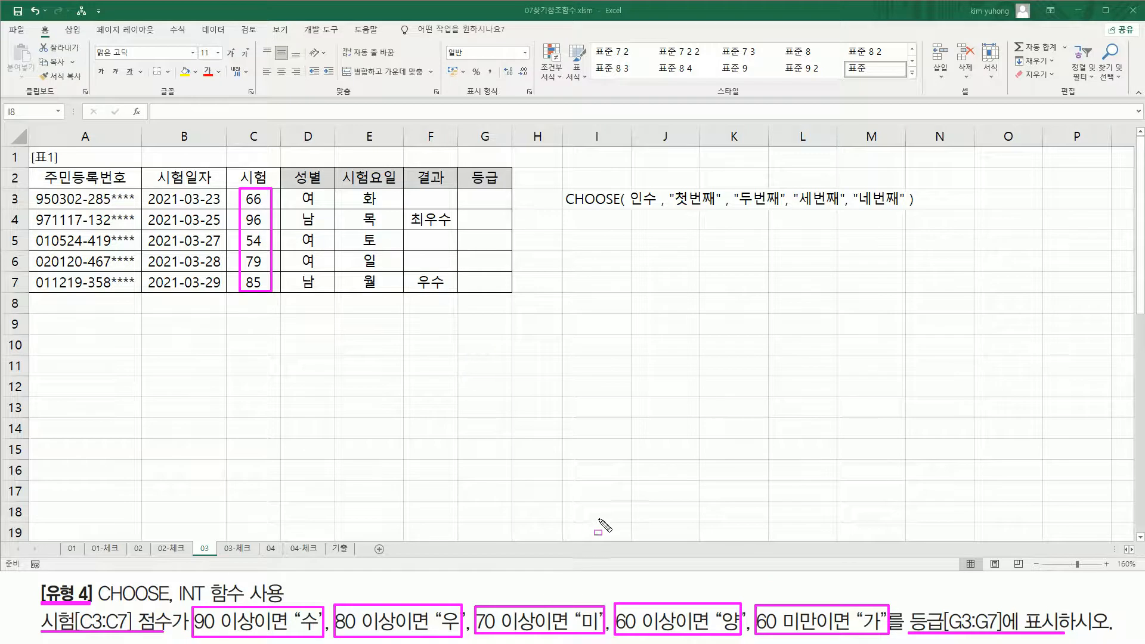
key("Escape")
- Enter the sample scores 0, 5, 15, 25, 35, 45, 55, 65, 75, 85, 95 and 100 down cells I5:I16
left_click(595, 239)
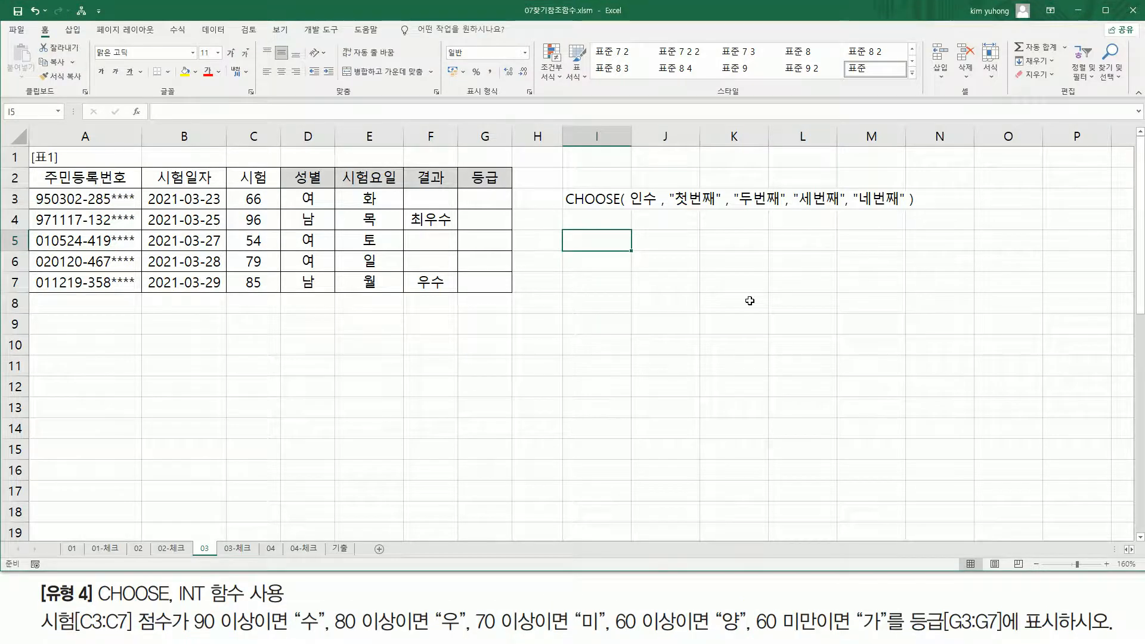
key("Return")
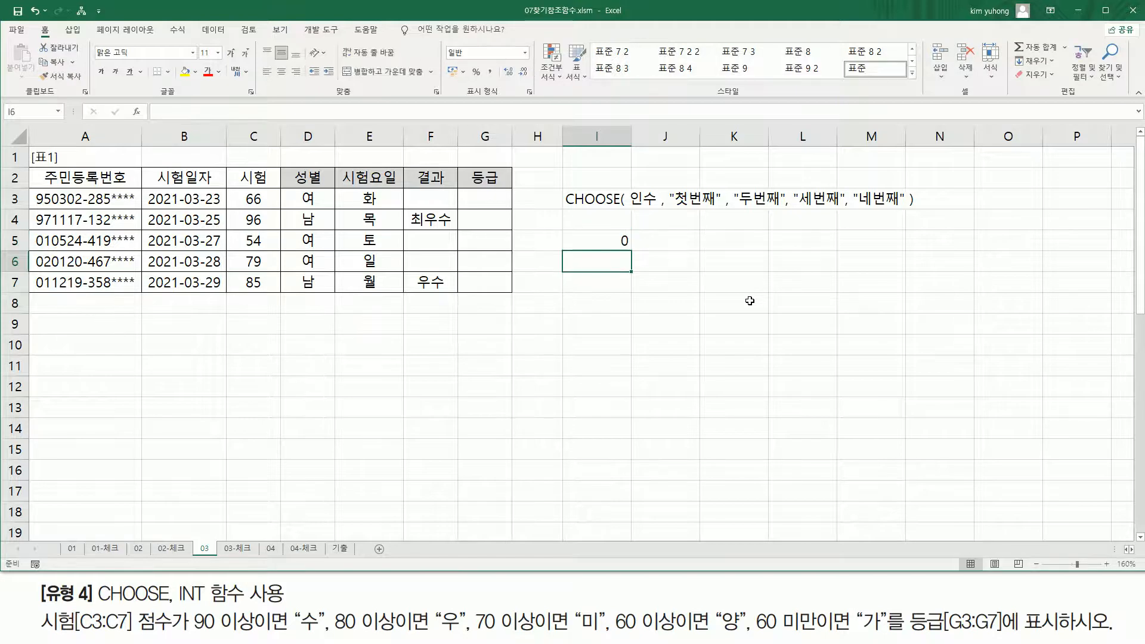
type("5")
key("Return")
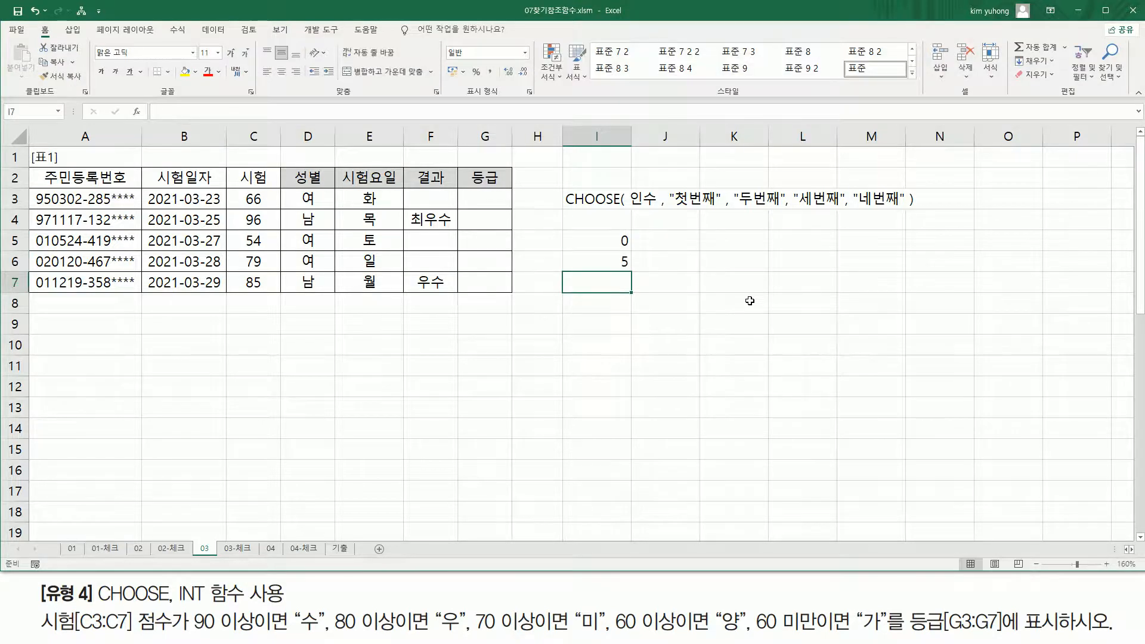
type("15")
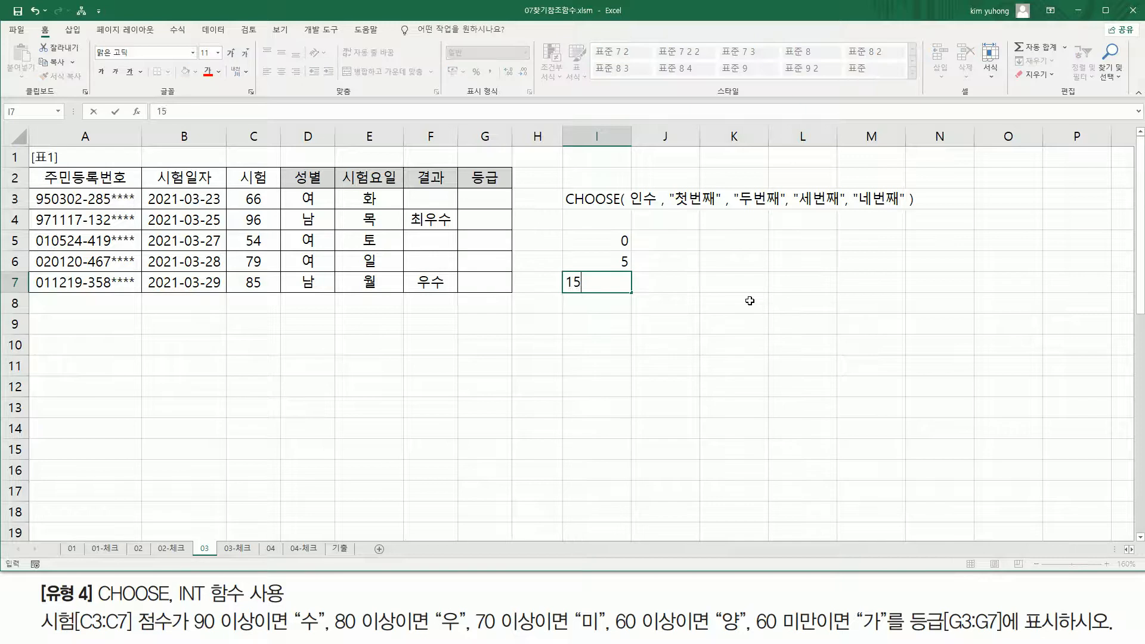
key("Return")
type("25")
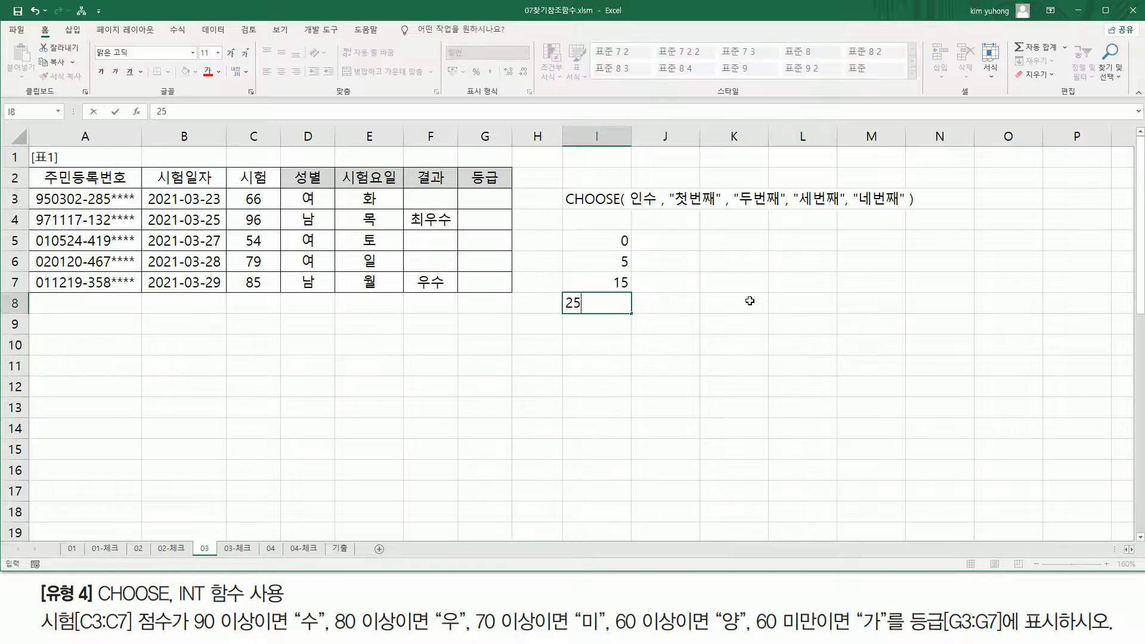
key("Return")
type("35")
key("Return")
type("45")
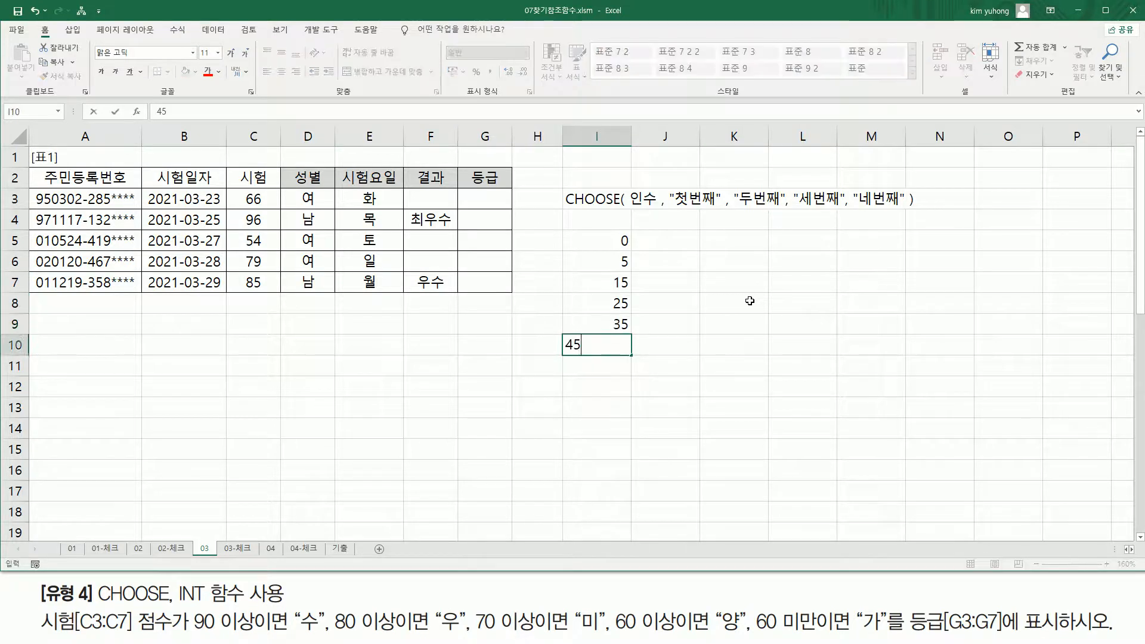
key("Return")
key("Return")
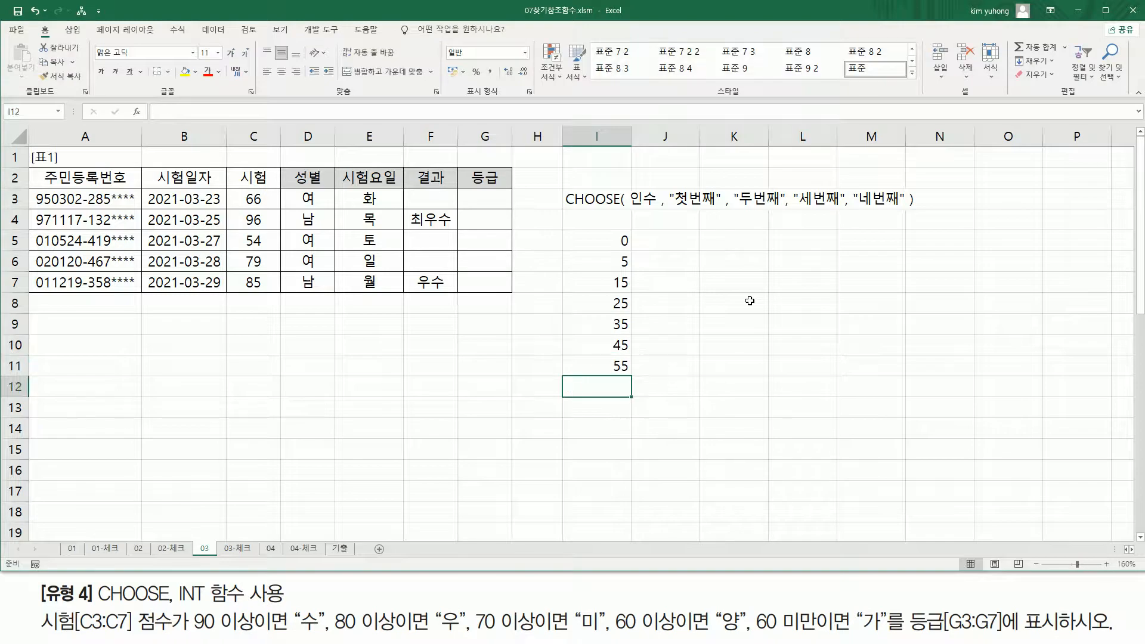
type("65")
key("Return")
type("75")
key("Return")
type("8")
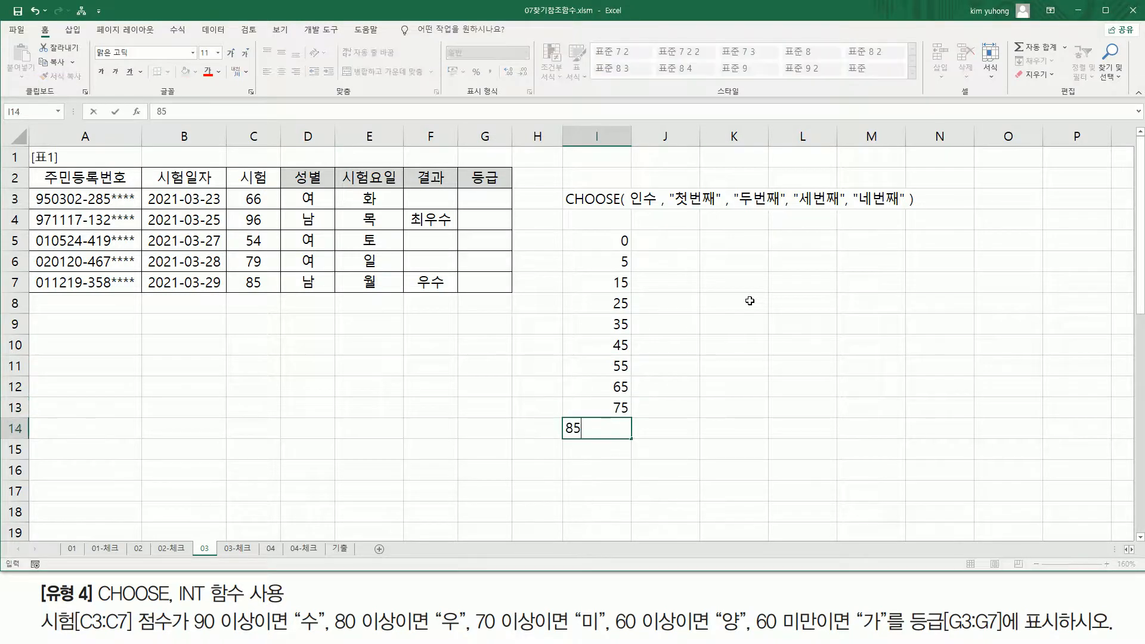
type("5")
key("Return")
type("95")
key("Return")
type("100")
key("Return")
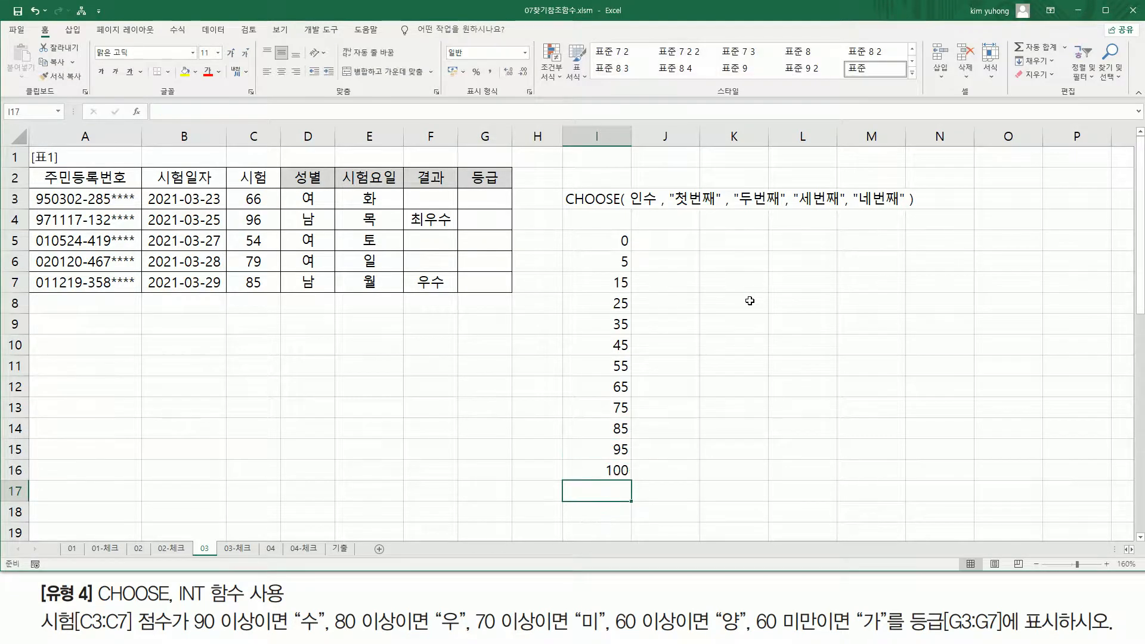
mouse_move(572, 230)
left_mouse_down()
mouse_move(614, 296)
mouse_move(636, 485)
left_mouse_up()
left_click_drag(630, 185, 651, 208)
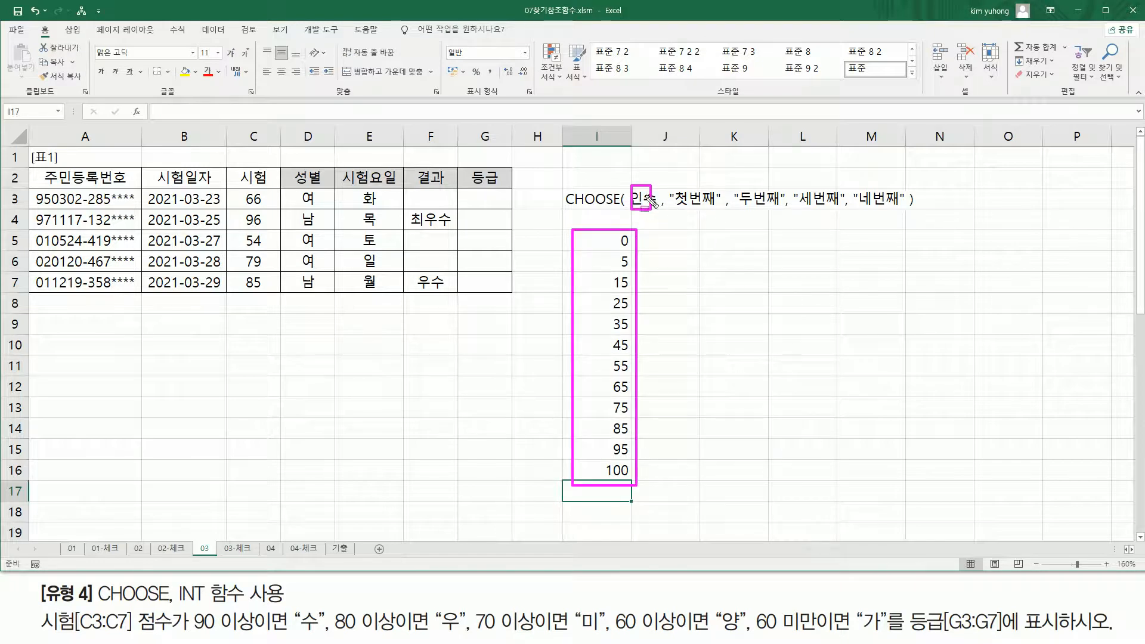
left_click(678, 207)
left_click_drag(678, 206, 897, 205)
left_click(859, 205)
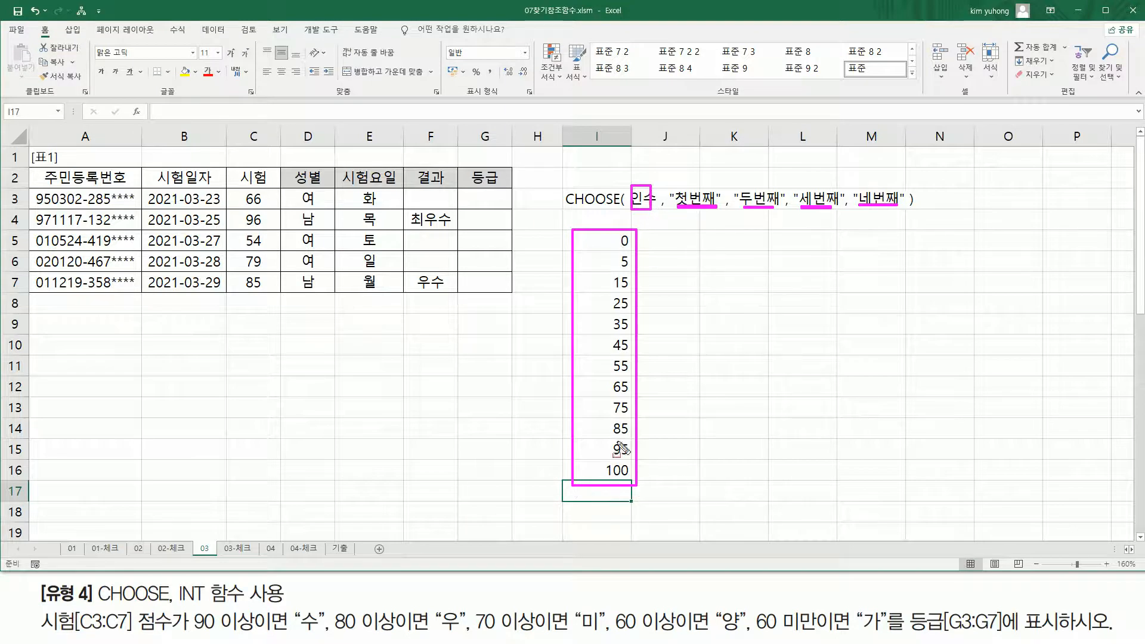
left_click_drag(177, 602, 208, 582)
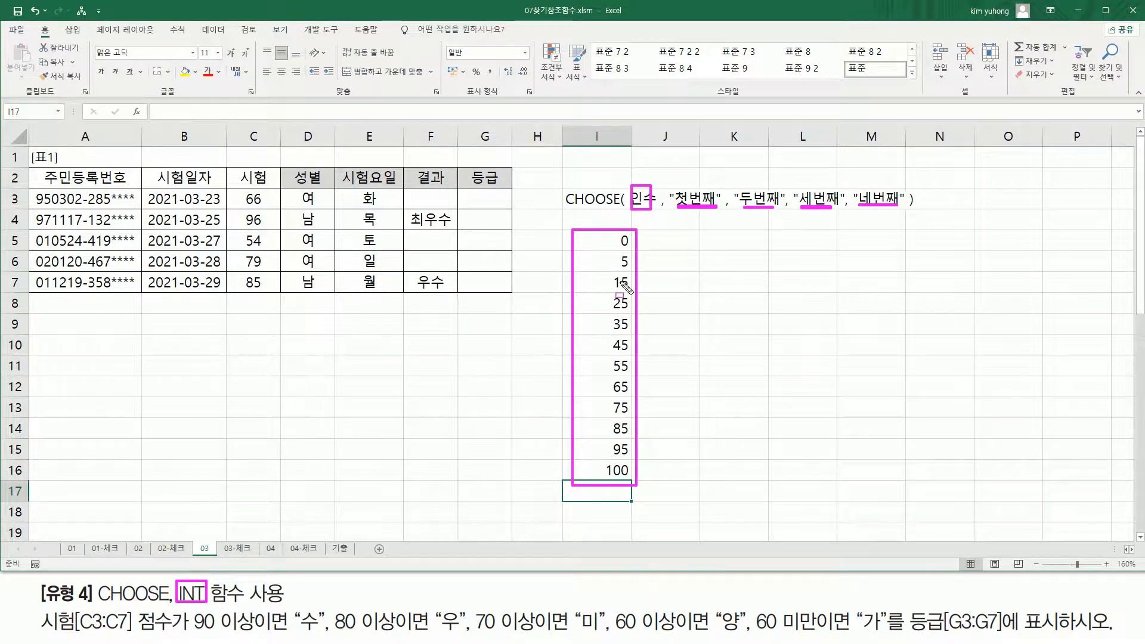
key("Escape")
- Enter the formula =I5/10 in cell J5 and fill it down to J16
left_click(680, 239)
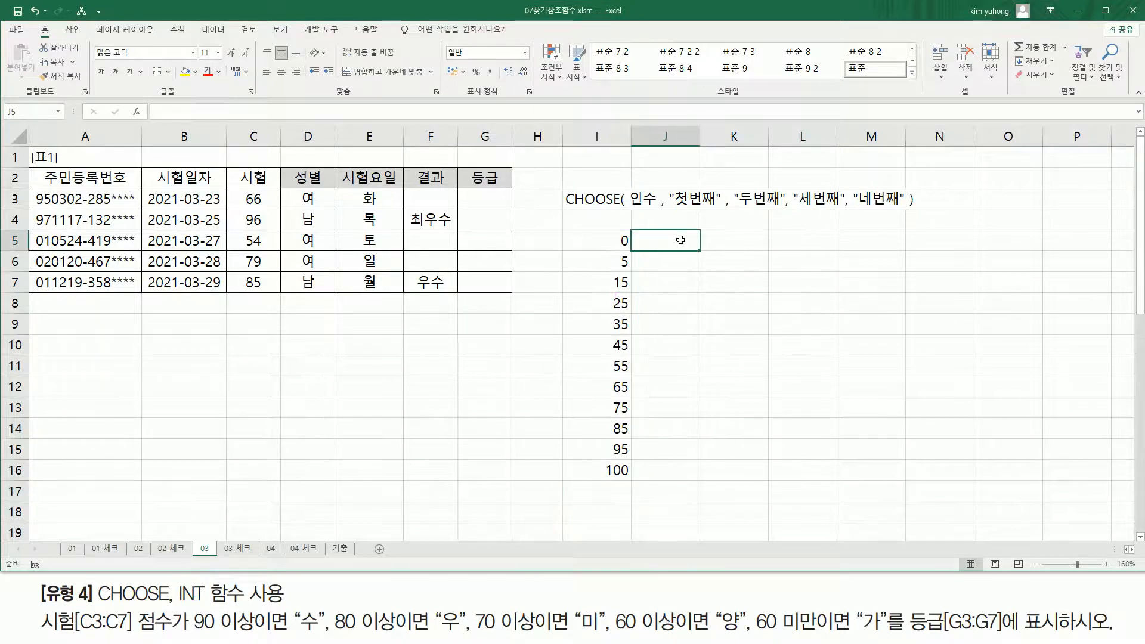
type("=")
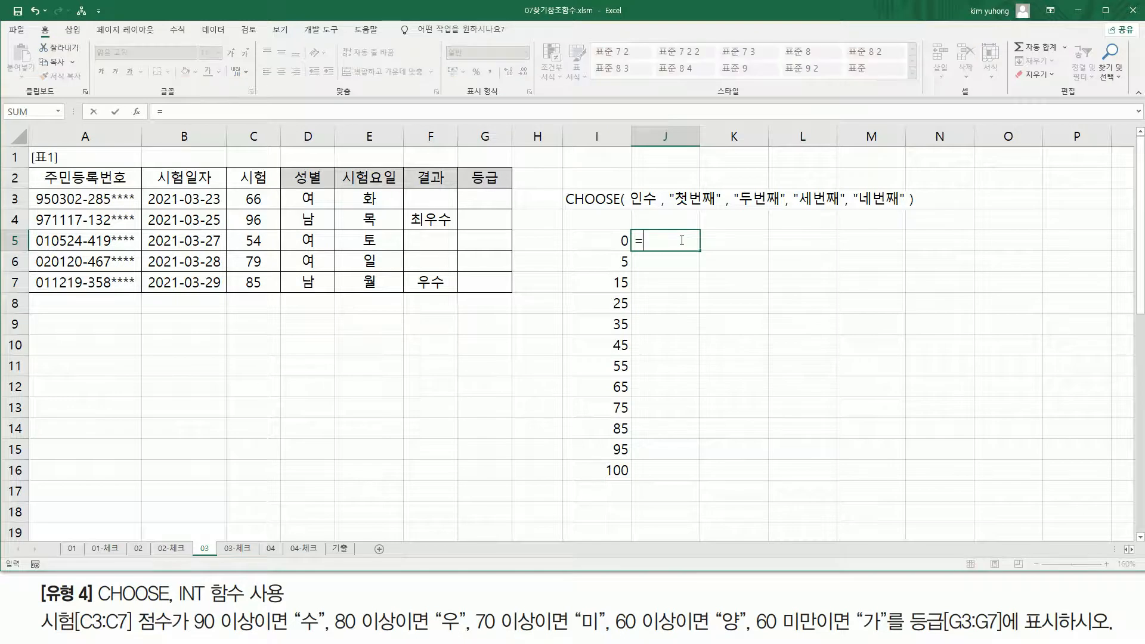
key("Left")
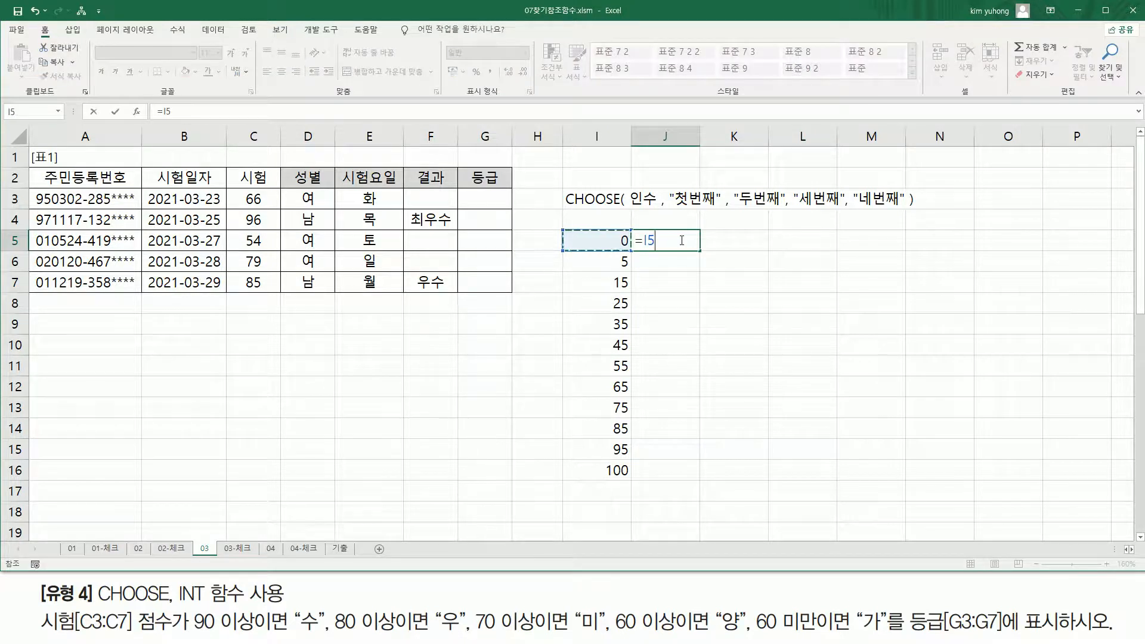
type("/10")
key("ctrl+Return")
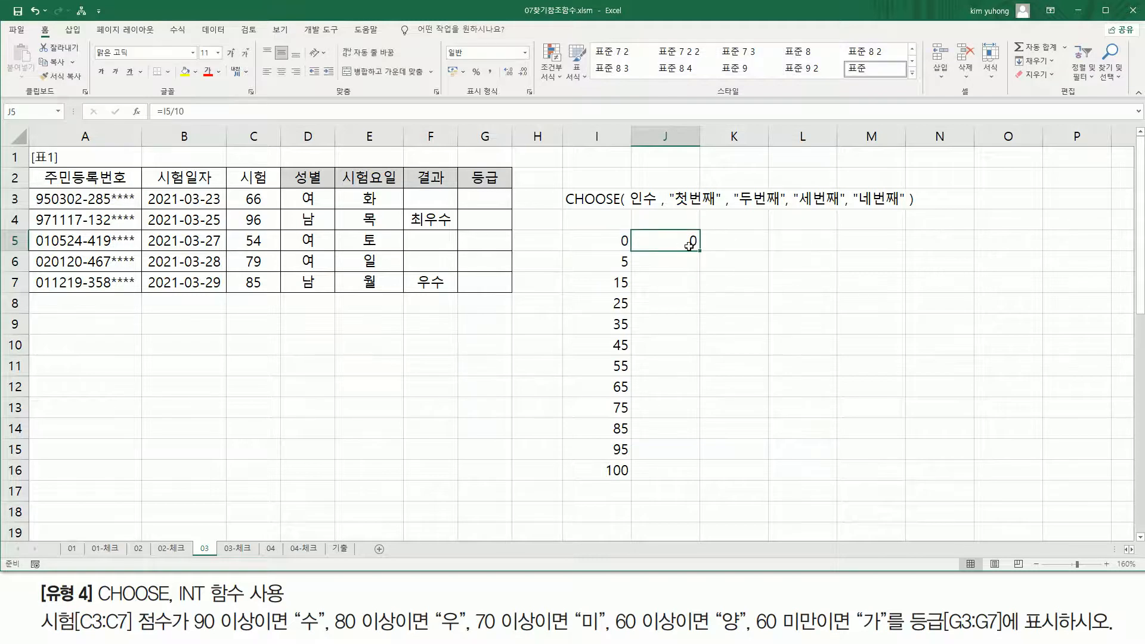
left_click_drag(699, 249, 699, 269)
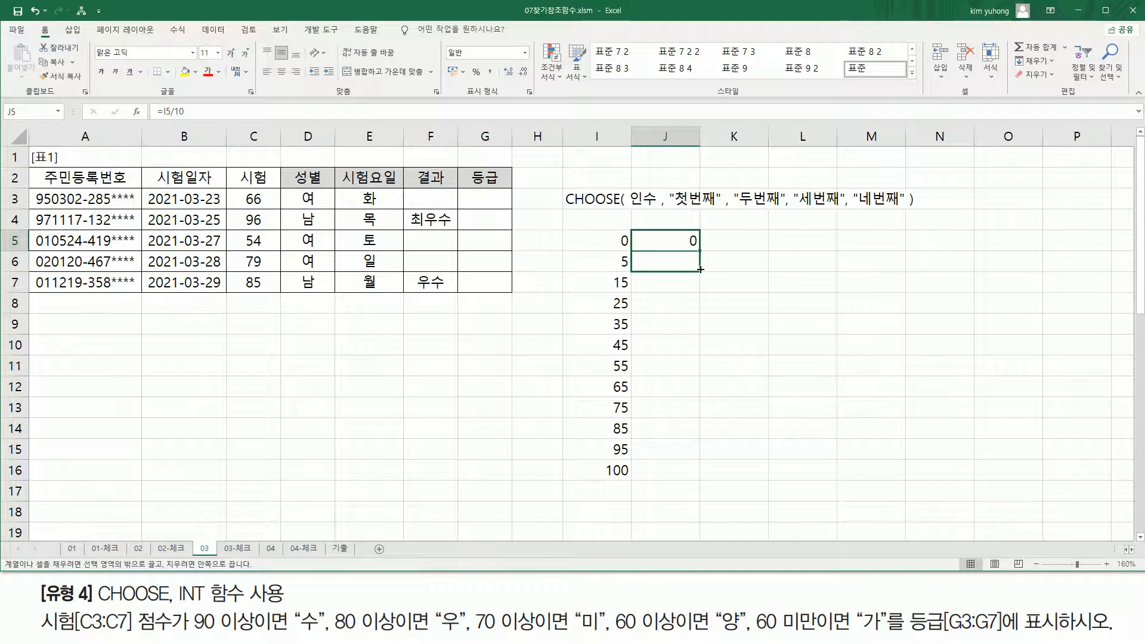
left_click_drag(699, 269, 705, 474)
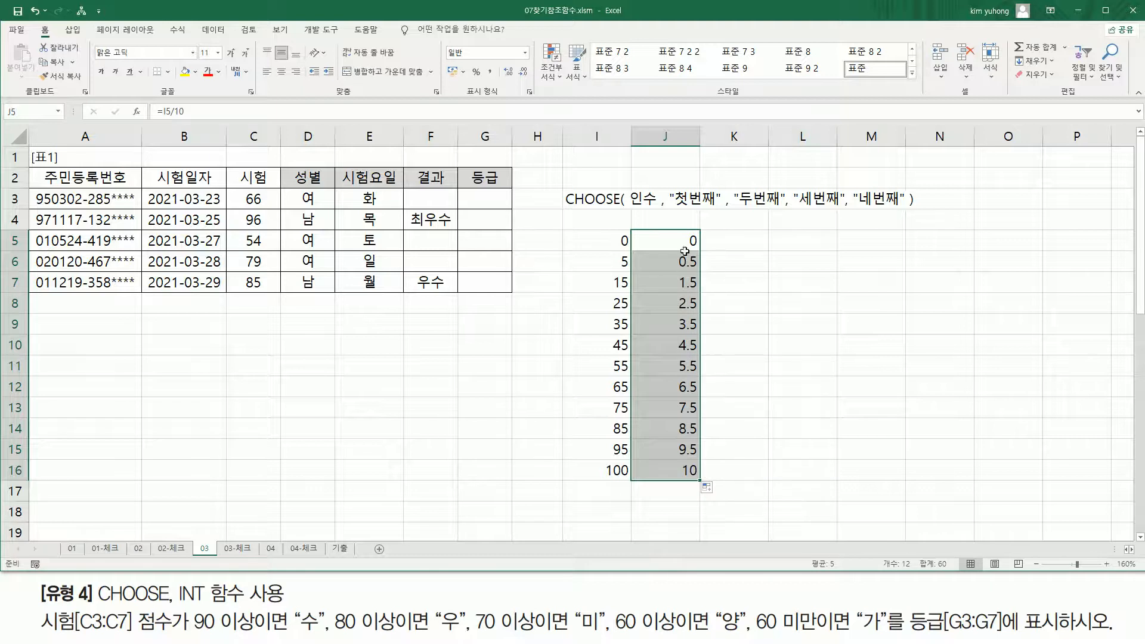
mouse_move(673, 249)
left_mouse_down()
mouse_move(707, 276)
mouse_move(709, 294)
left_mouse_up()
left_click_drag(631, 207, 654, 207)
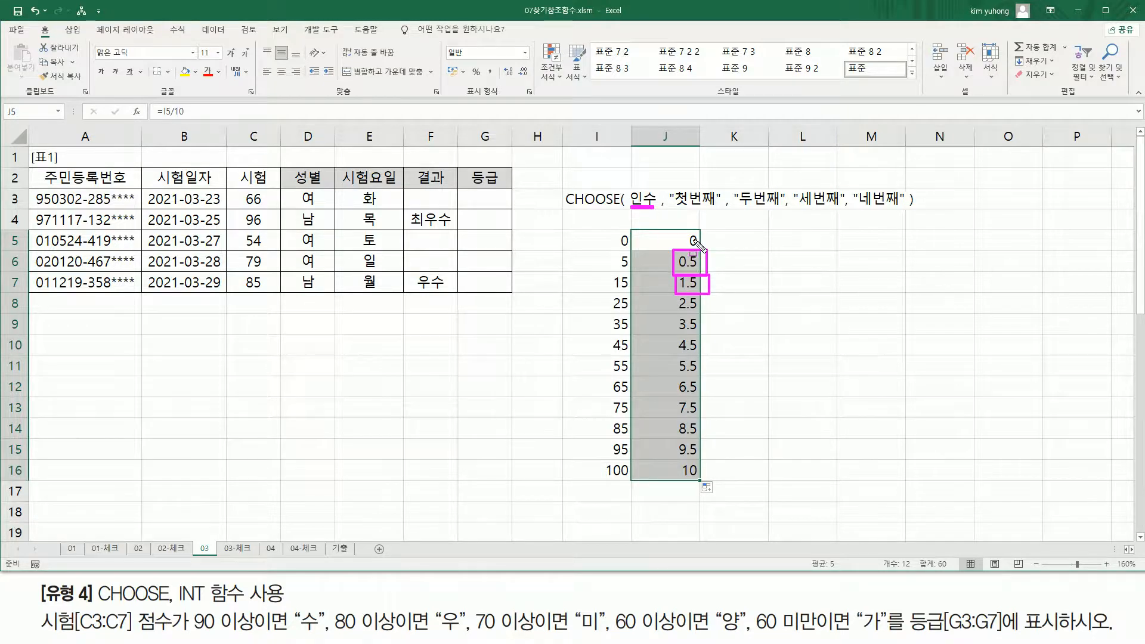
mouse_move(686, 228)
left_mouse_down()
mouse_move(718, 411)
mouse_move(708, 483)
mouse_move(702, 457)
left_mouse_up()
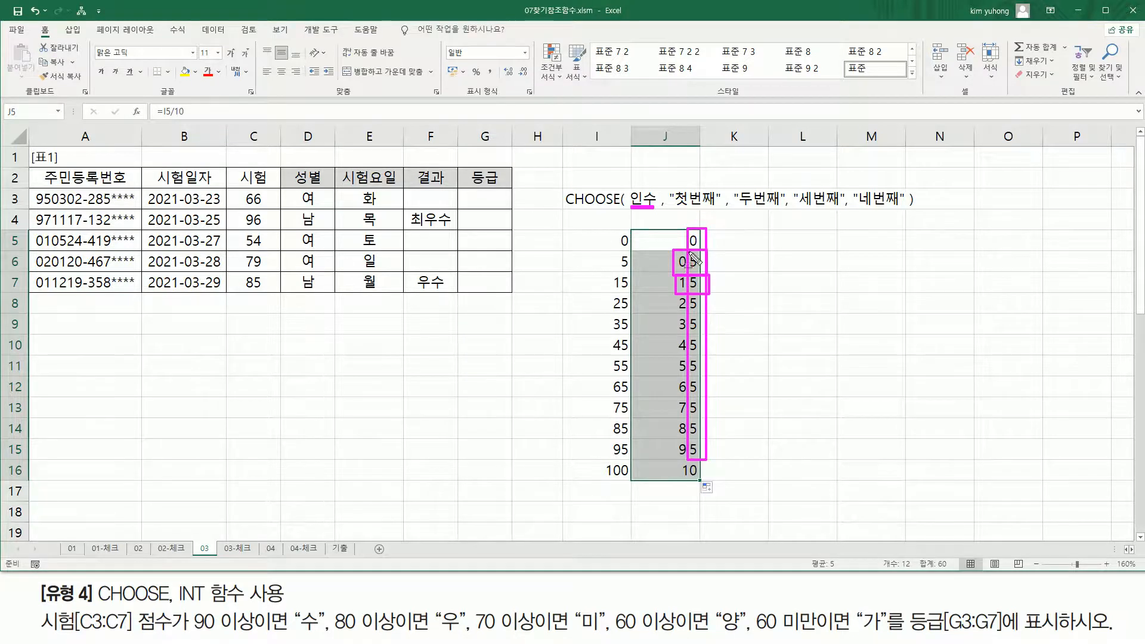
key("Escape")
- Wrap the division in J5 with INT as =INT(I5/10) and fill the formula down to J16
left_click(725, 242)
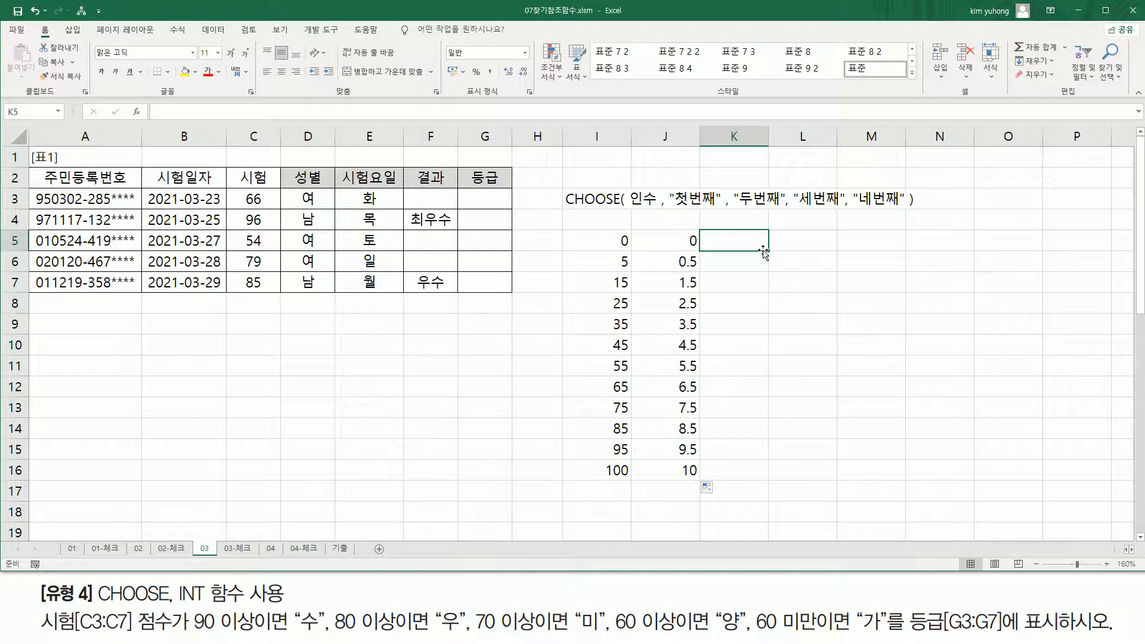
key("Left")
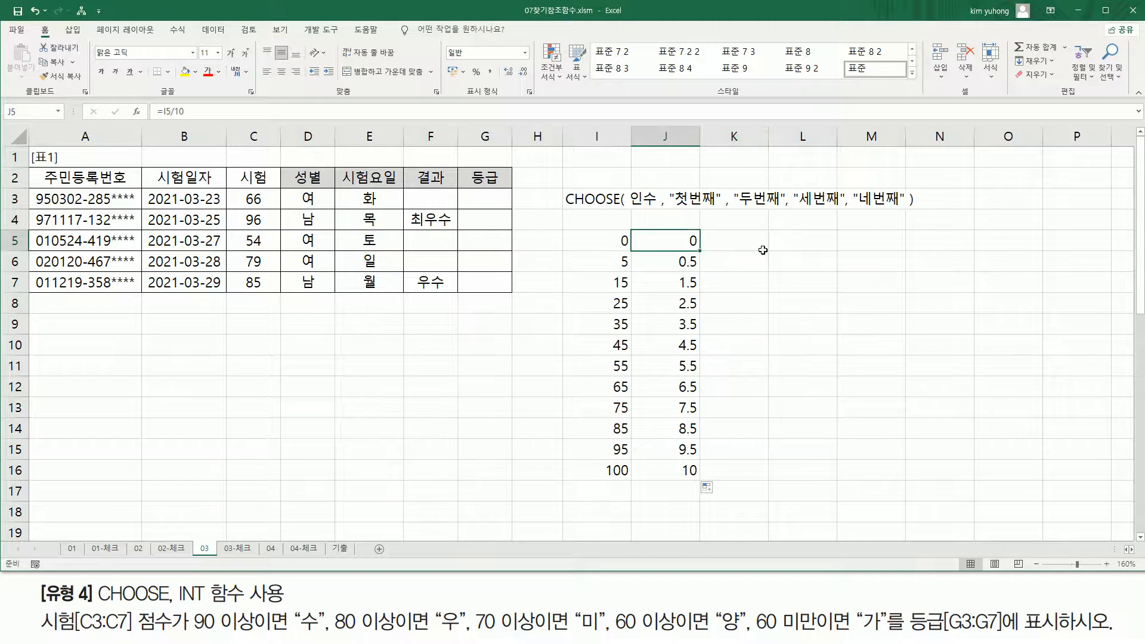
key("F2")
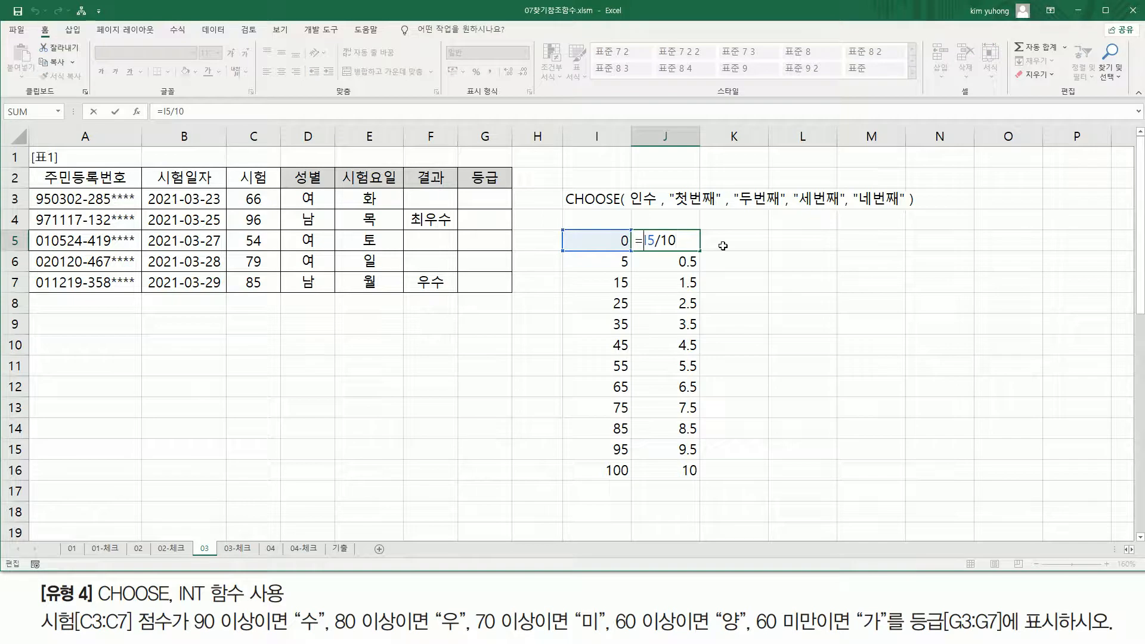
type("int(I5/10")
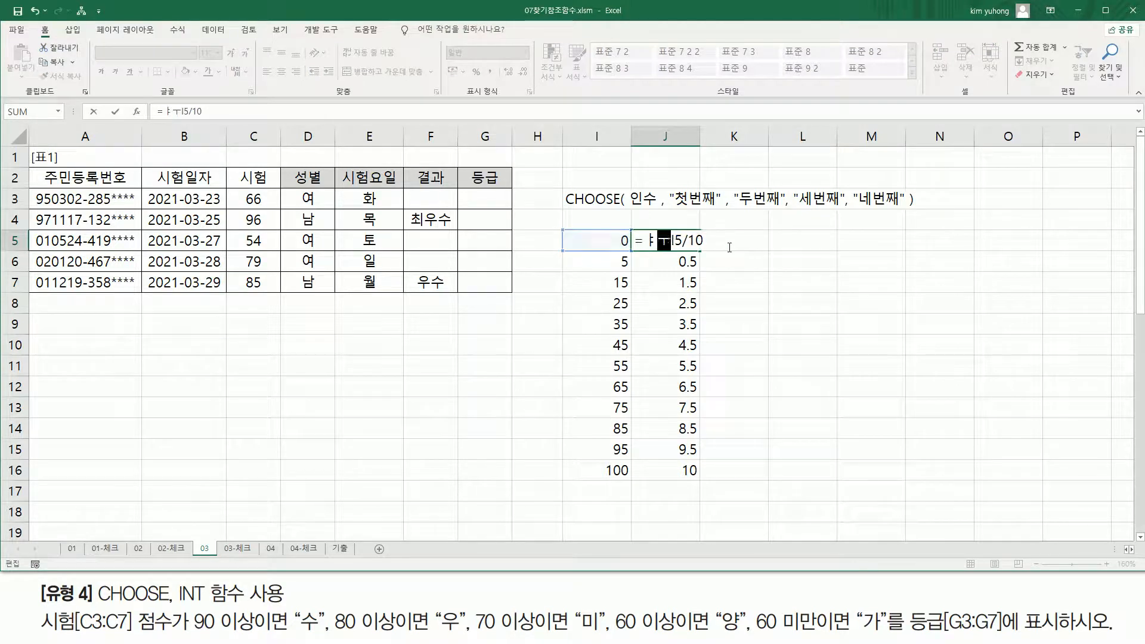
type(")")
key("Return")
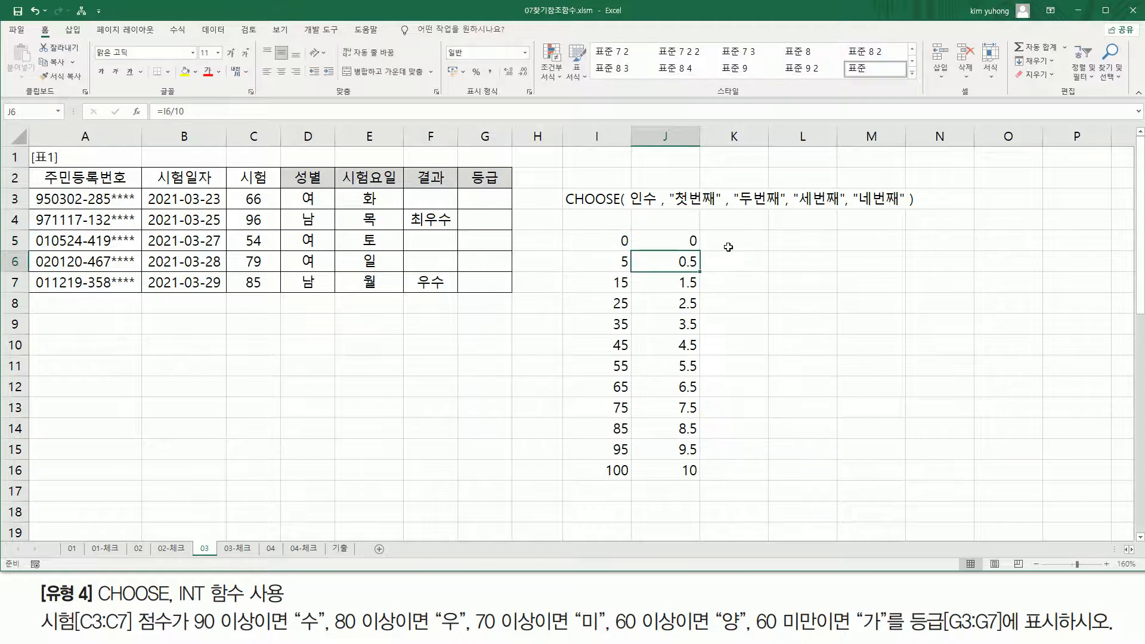
left_click(692, 245)
left_click_drag(700, 250, 687, 471)
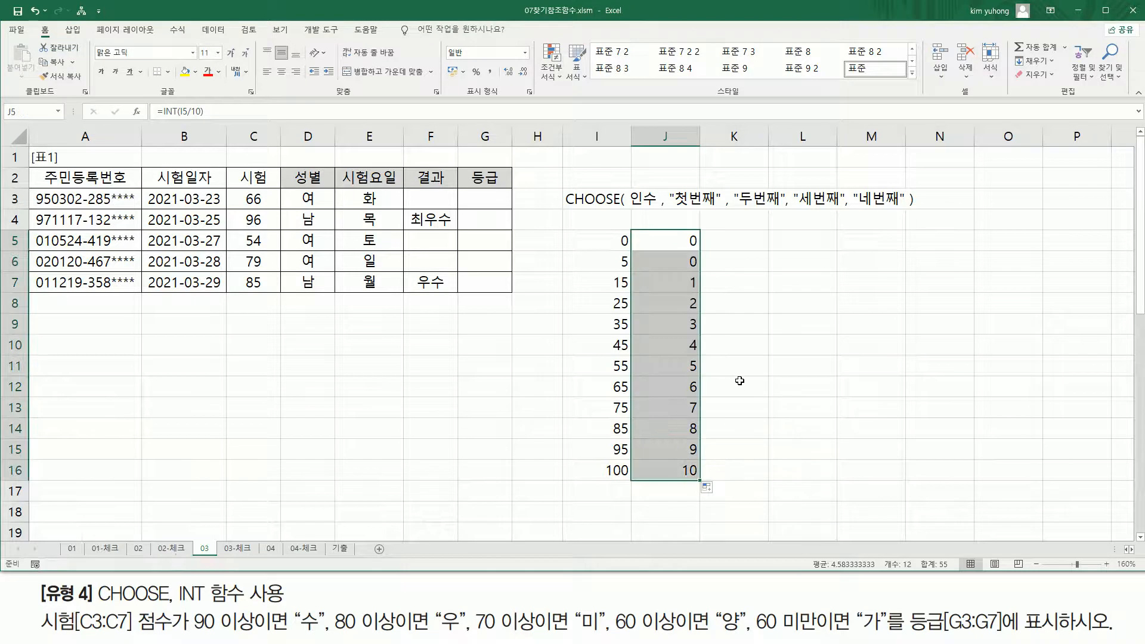
left_click_drag(680, 249, 701, 487)
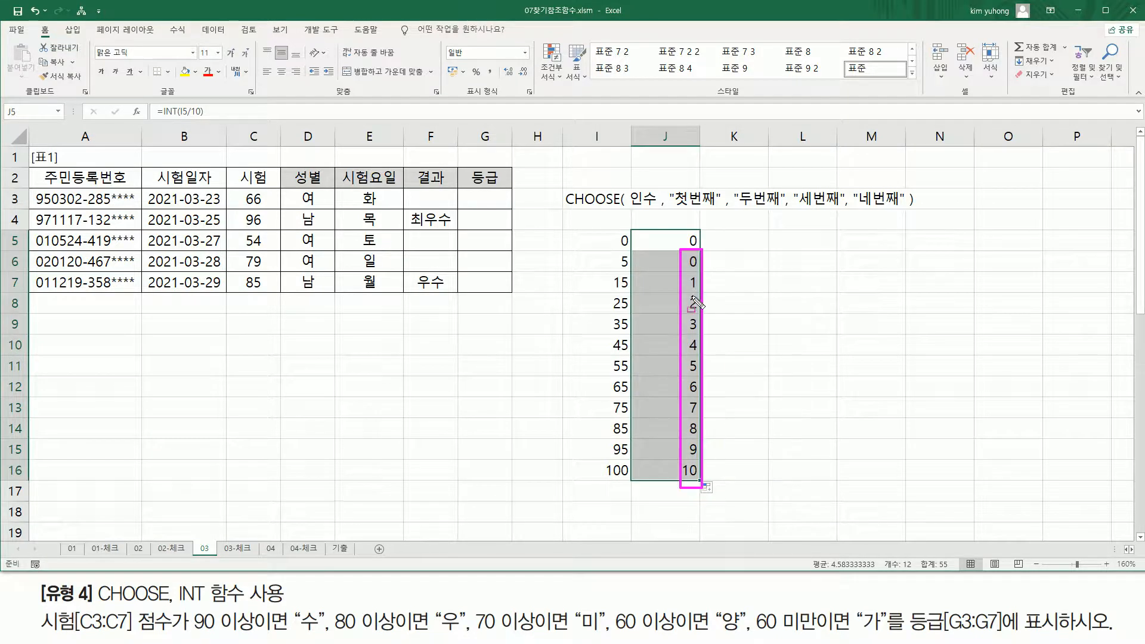
left_click_drag(631, 181, 655, 212)
key("Escape")
mouse_move(616, 227)
left_mouse_down()
mouse_move(633, 248)
mouse_move(700, 249)
left_mouse_up()
left_click_drag(630, 207, 654, 207)
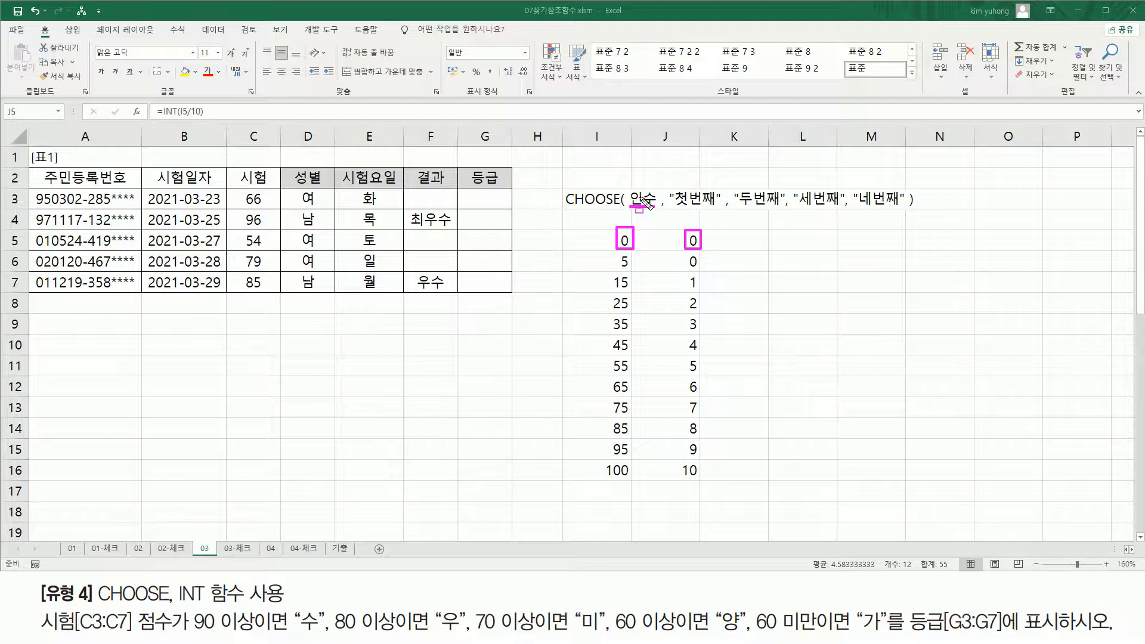
- Add 1 to the formula in J5, making it =INT(I5/10)+ 1, and fill it down to J16
double_click(699, 249)
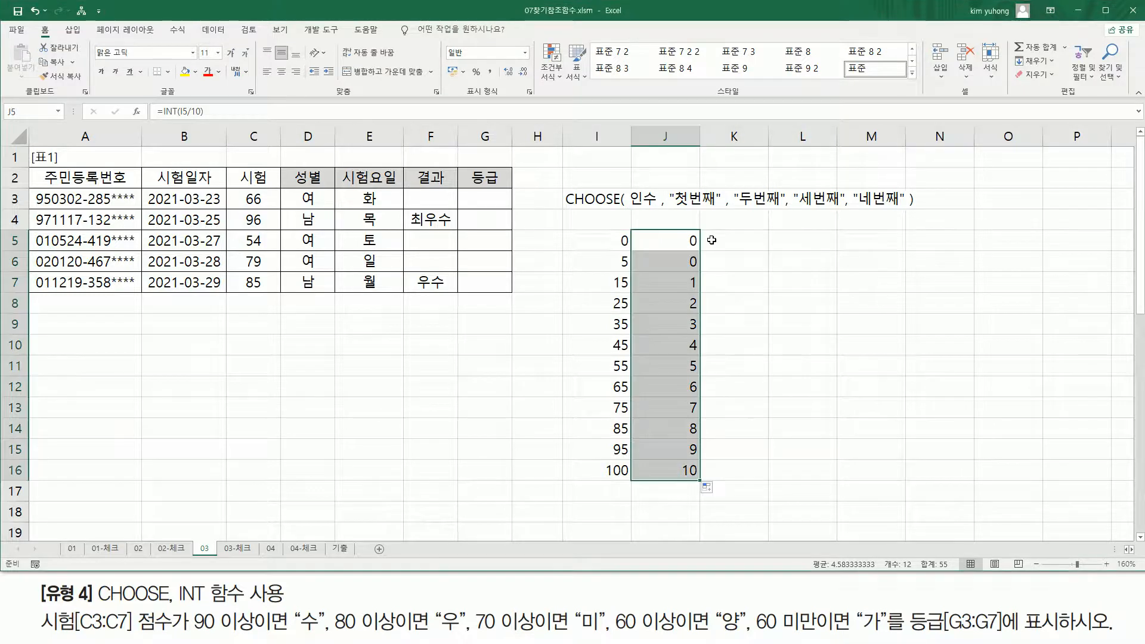
left_click(705, 238)
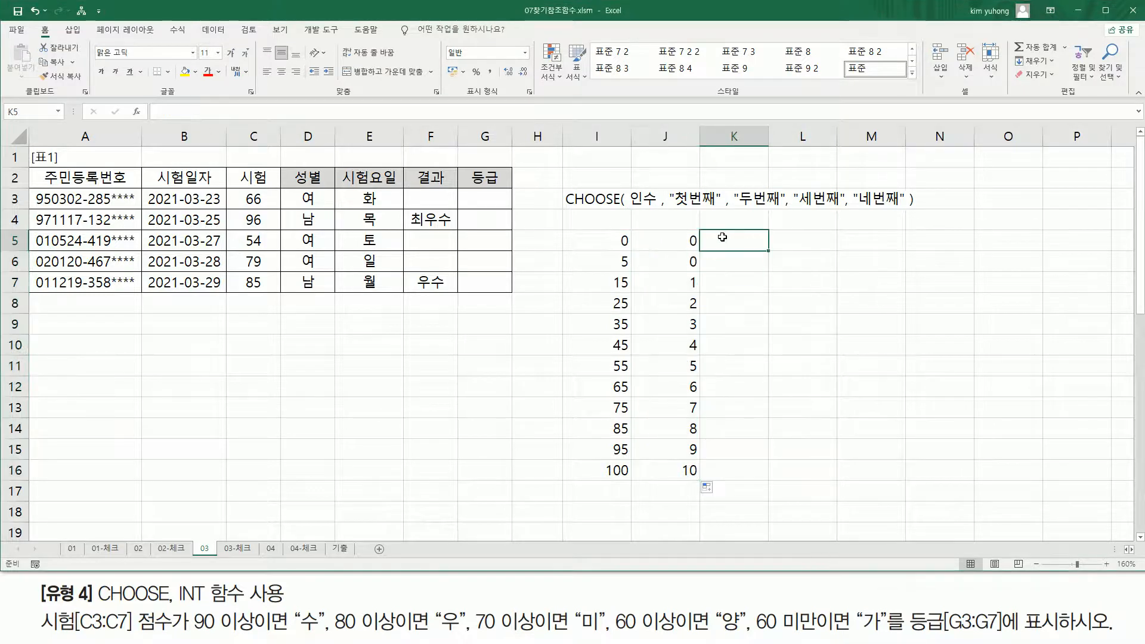
left_click(694, 243)
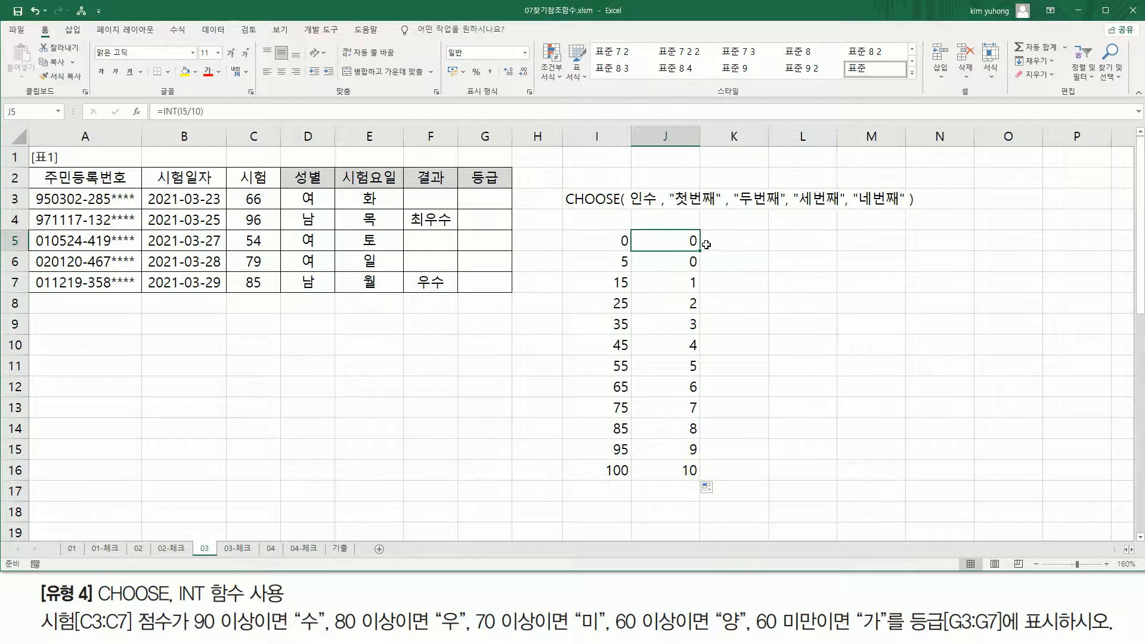
key("F2")
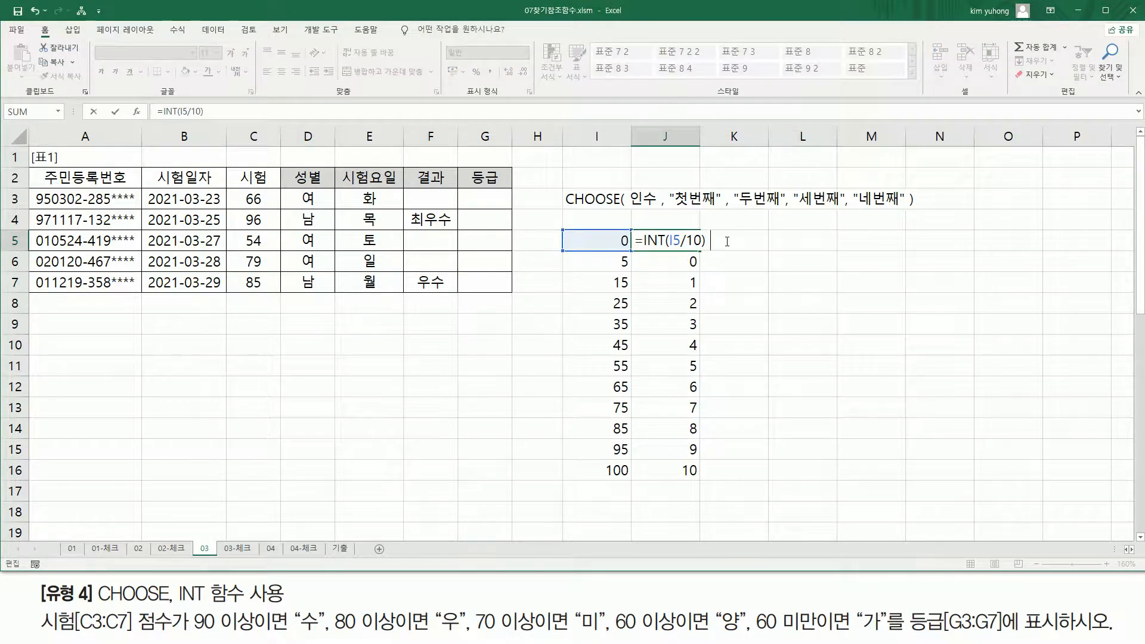
type("+ 1")
key("Return")
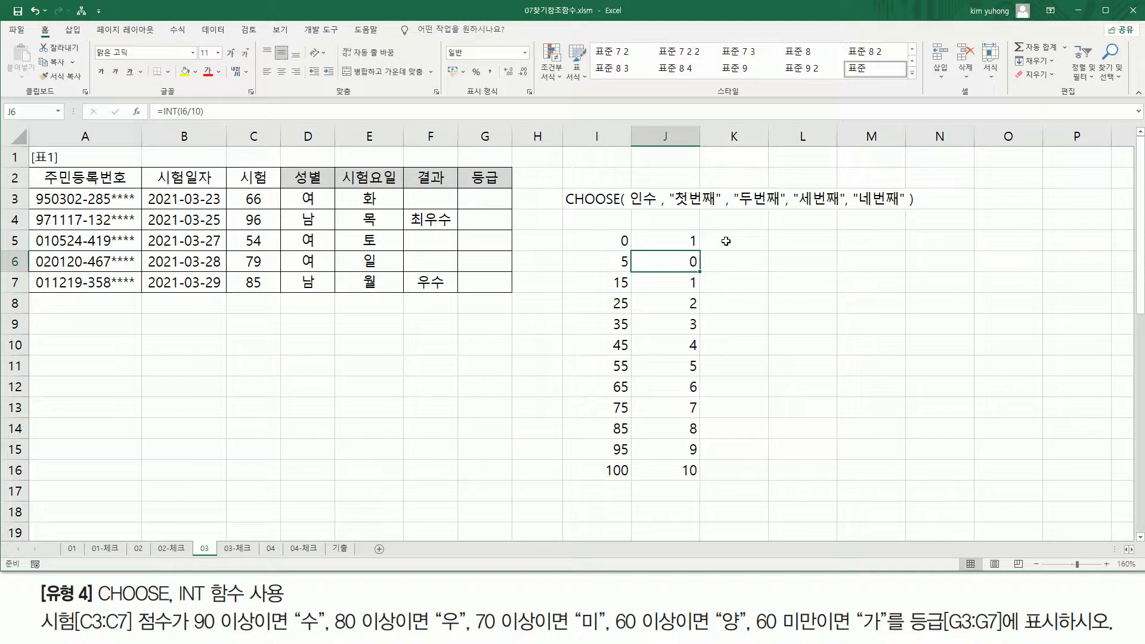
left_click(685, 240)
left_click_drag(699, 251, 705, 470)
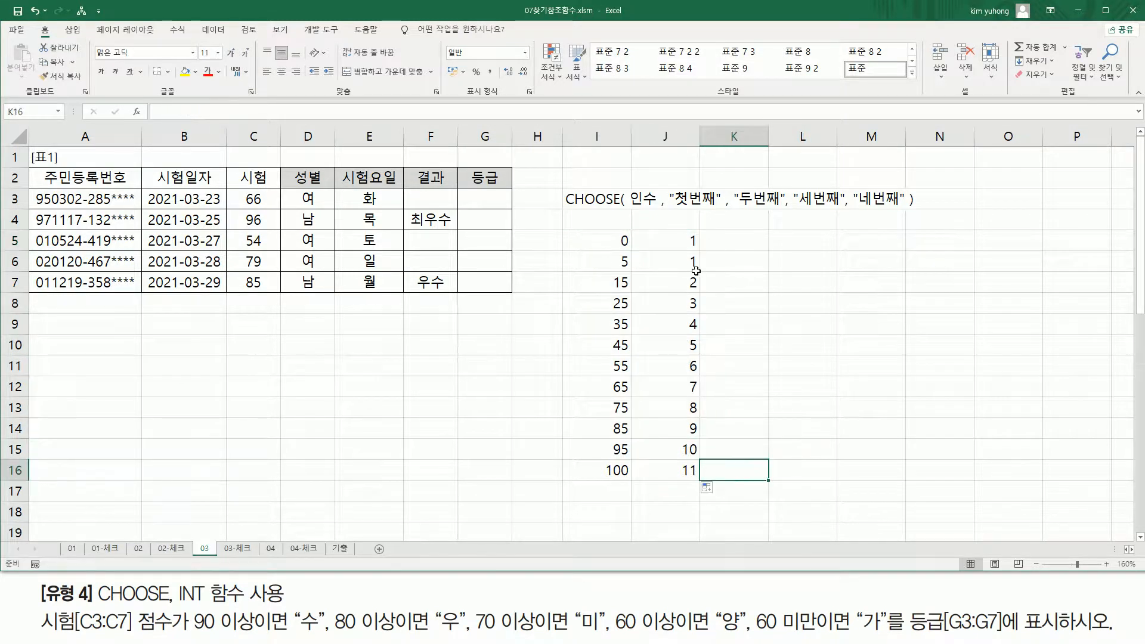
mouse_move(615, 229)
left_mouse_down()
mouse_move(633, 270)
mouse_move(703, 270)
left_mouse_up()
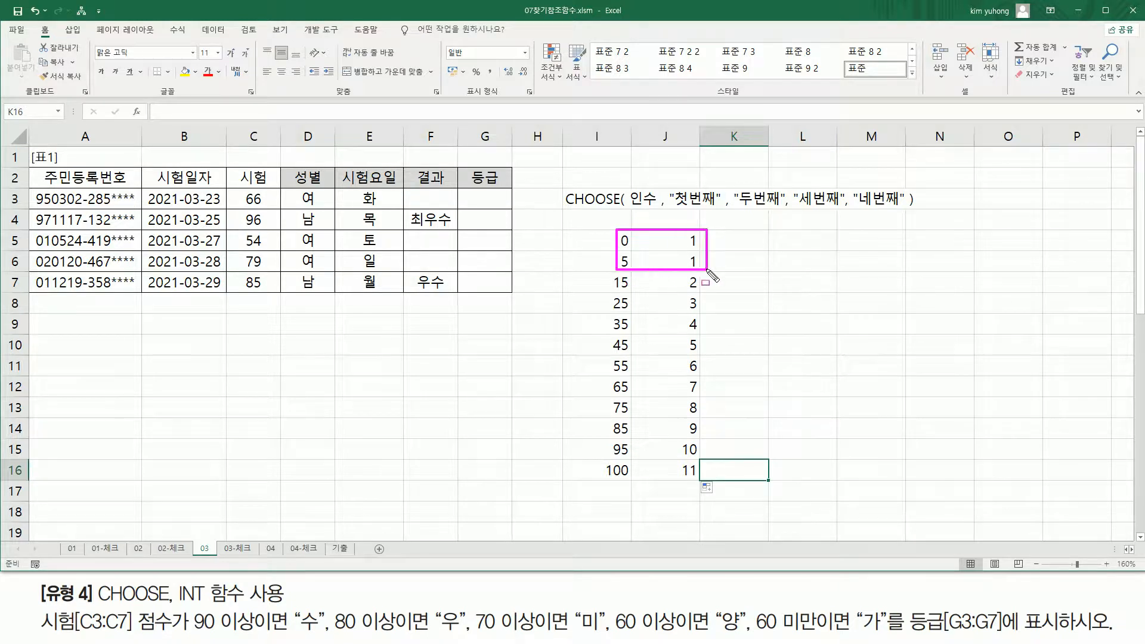
left_click_drag(687, 231, 704, 270)
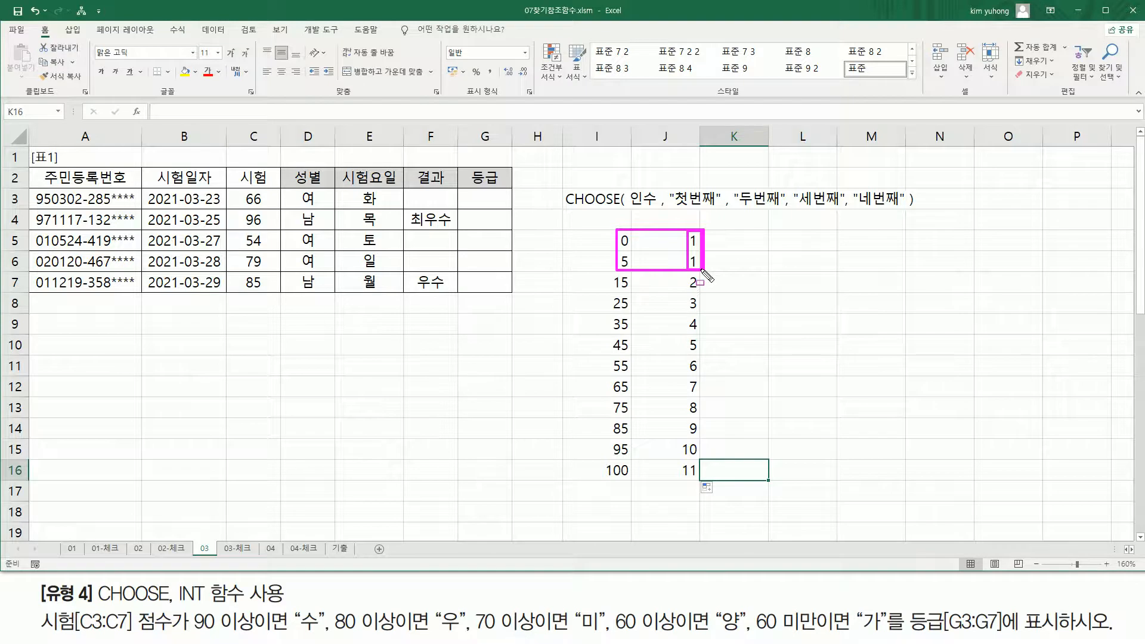
mouse_move(685, 273)
left_mouse_down()
mouse_move(702, 292)
mouse_move(711, 450)
left_mouse_up()
key("Escape")
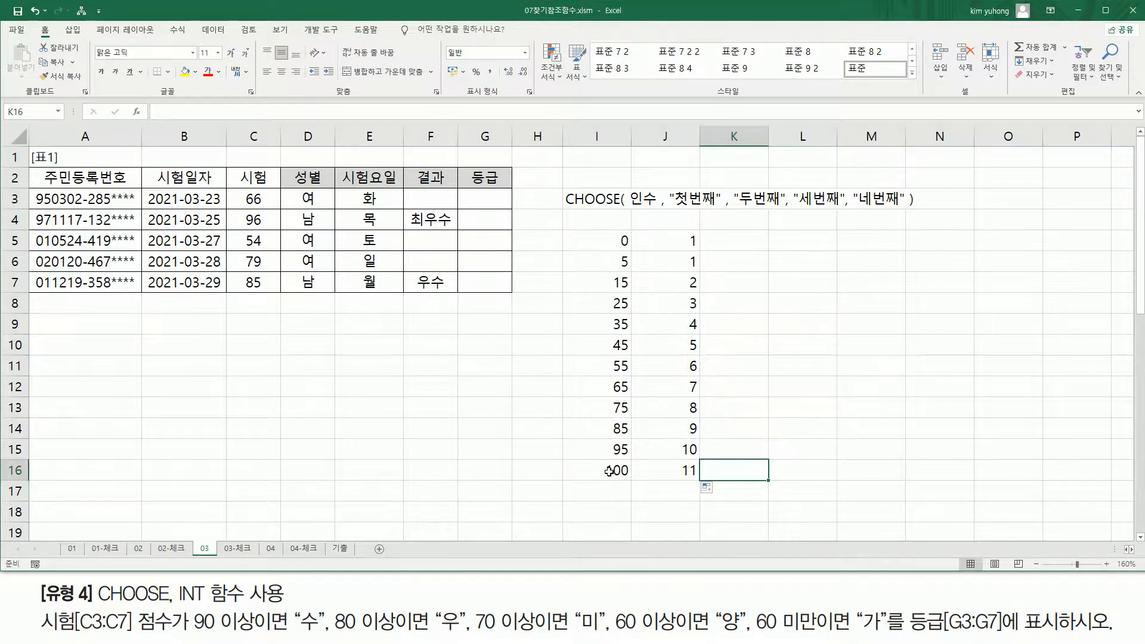
- Enter the grades upward in column K: 수 in K16 and K15, 우 in K14, 미 in K13 and 양 in K12
type("TN")
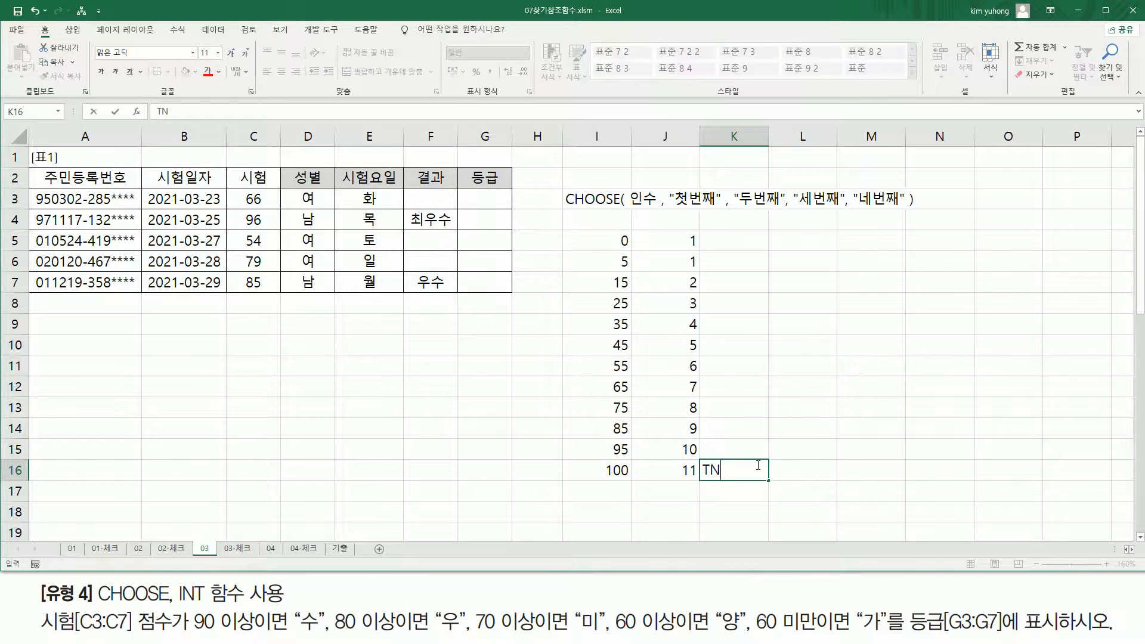
key("Up")
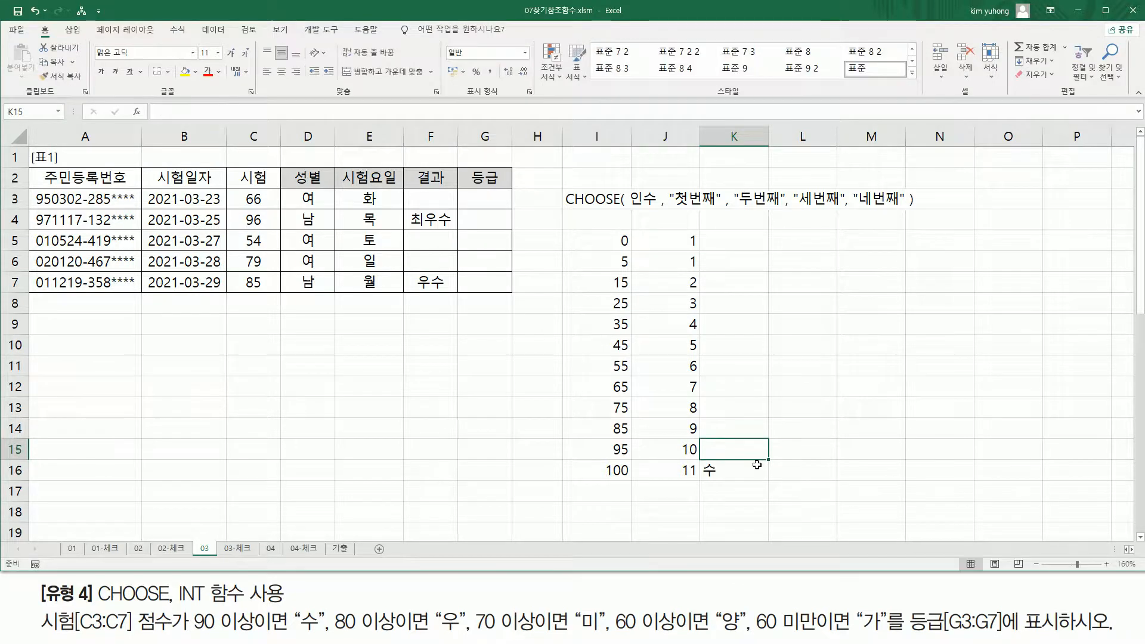
type("수")
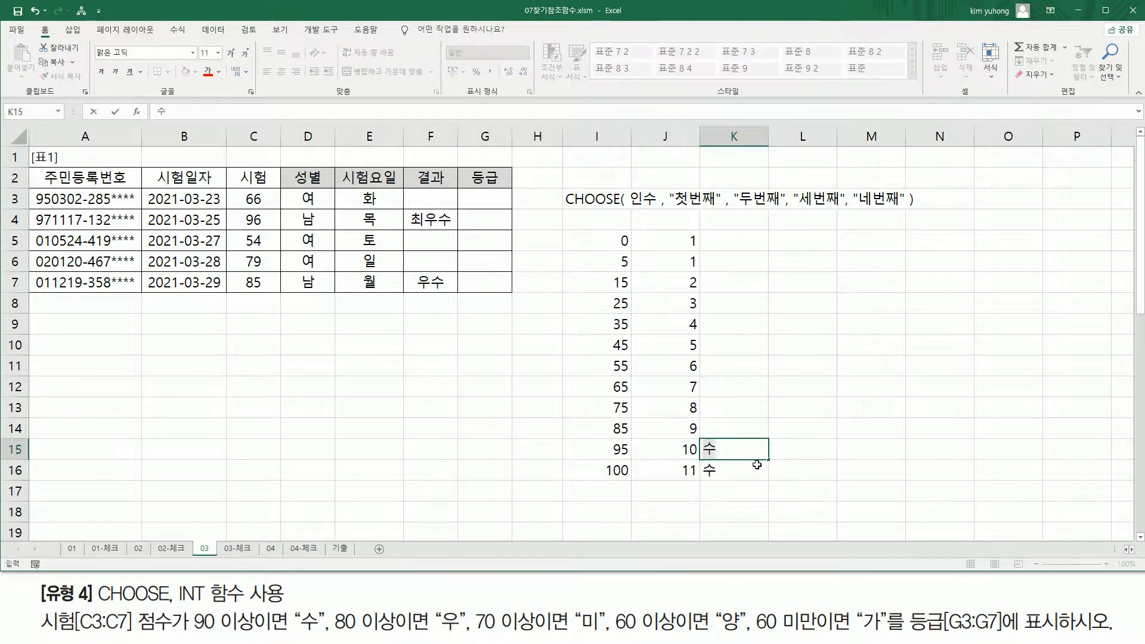
key("Up")
type("우")
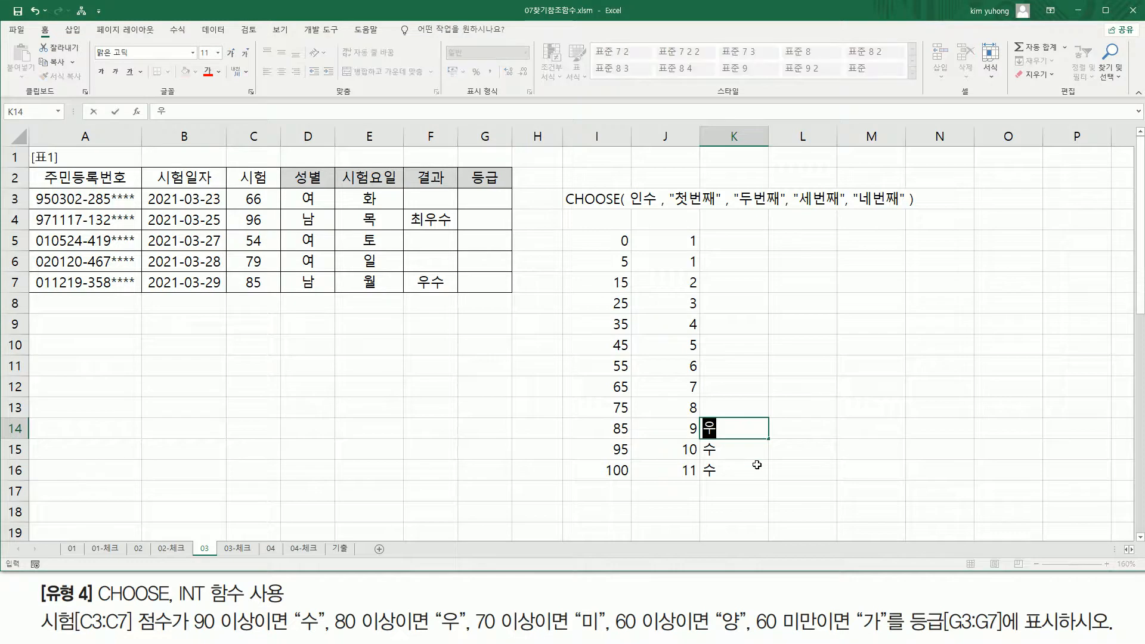
key("Up")
type("미")
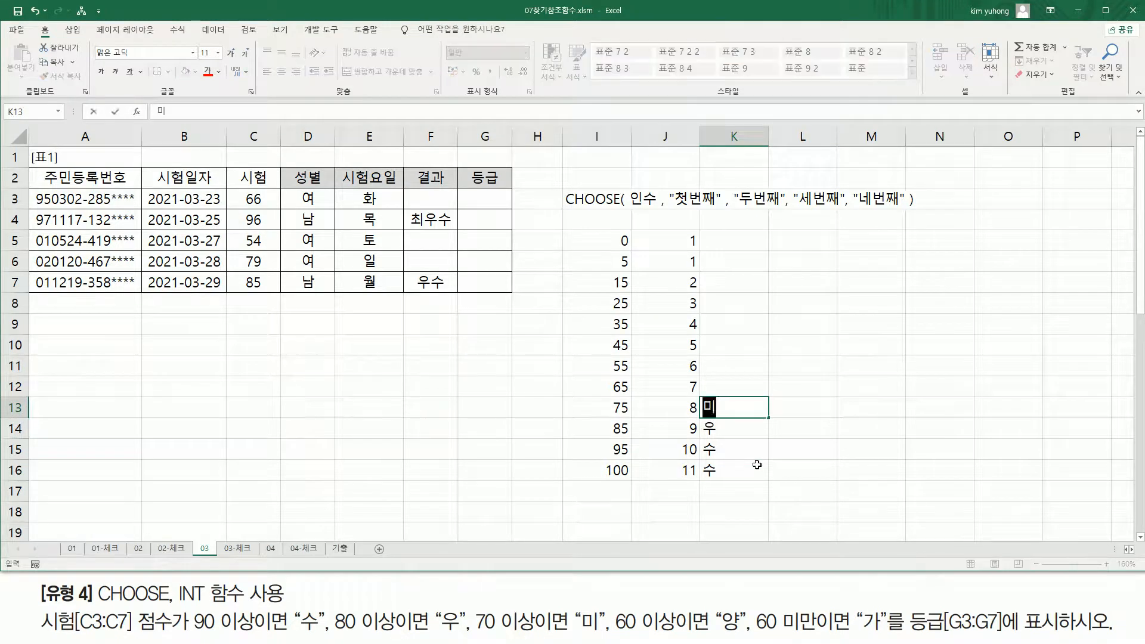
key("Up")
type("양")
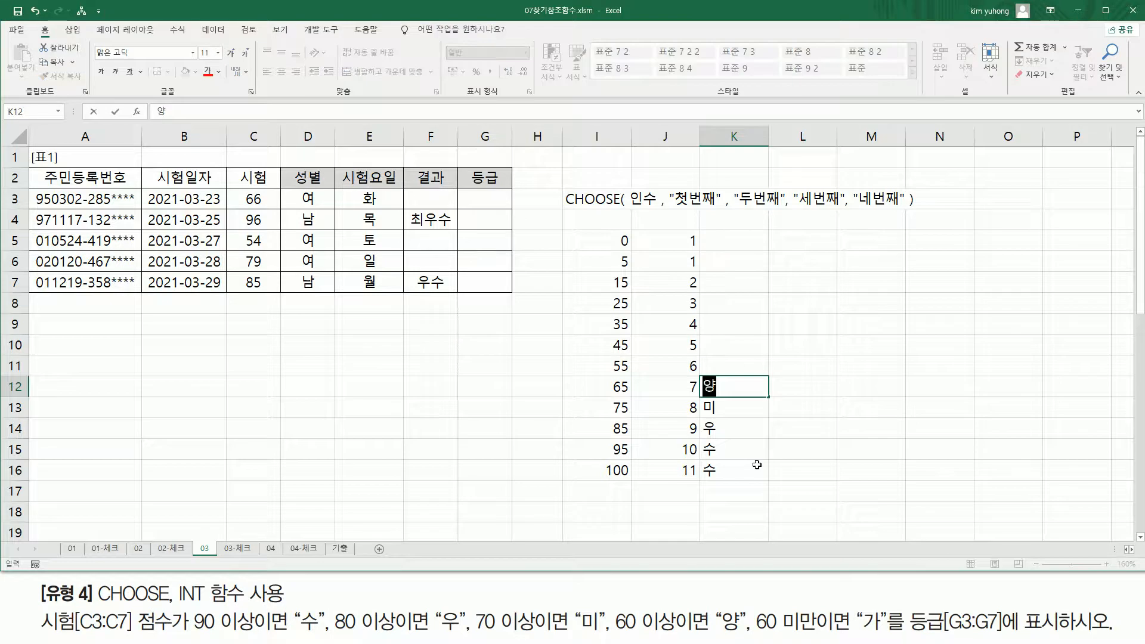
key("Up")
left_click_drag(750, 632, 885, 630)
left_click_drag(605, 371, 626, 371)
left_click_drag(597, 228, 638, 371)
key("Escape")
- Enter the grade 가 in K11 and fill it up to K5
left_click(729, 364)
type("가")
left_click_drag(770, 374, 741, 234)
left_click(871, 357)
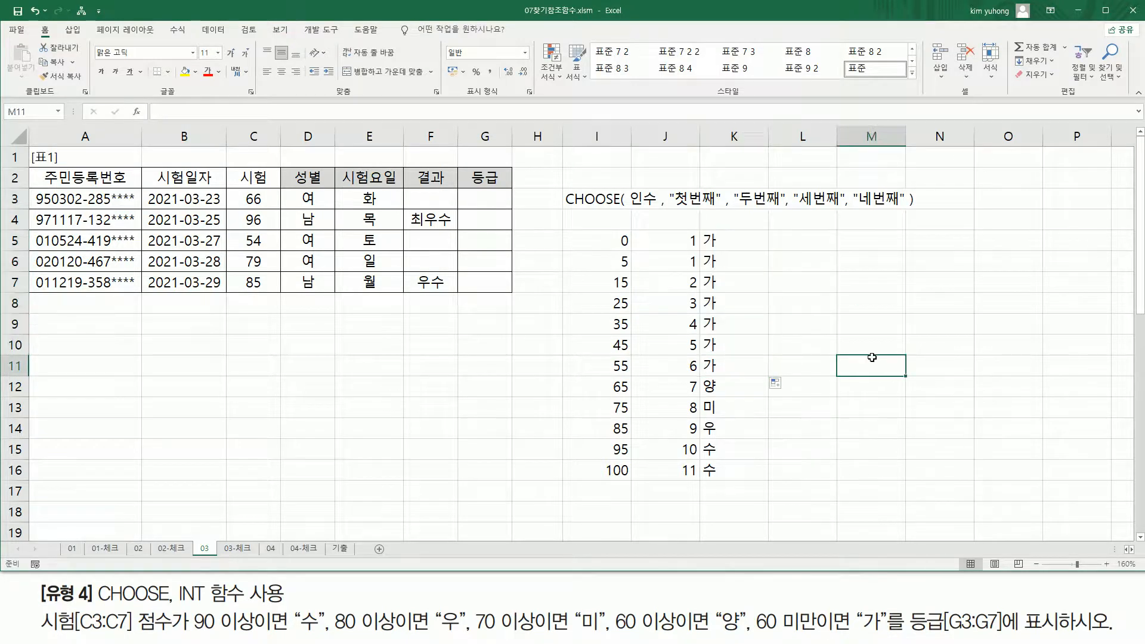
mouse_move(595, 232)
left_mouse_down()
mouse_move(630, 355)
mouse_move(634, 487)
left_mouse_up()
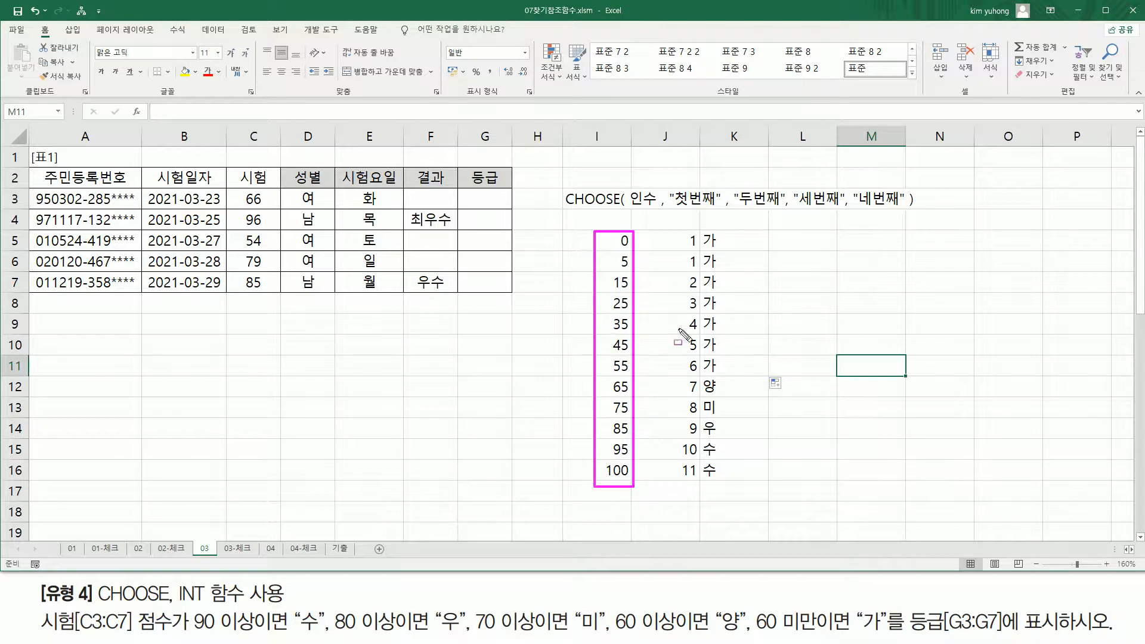
left_click_drag(674, 229, 700, 486)
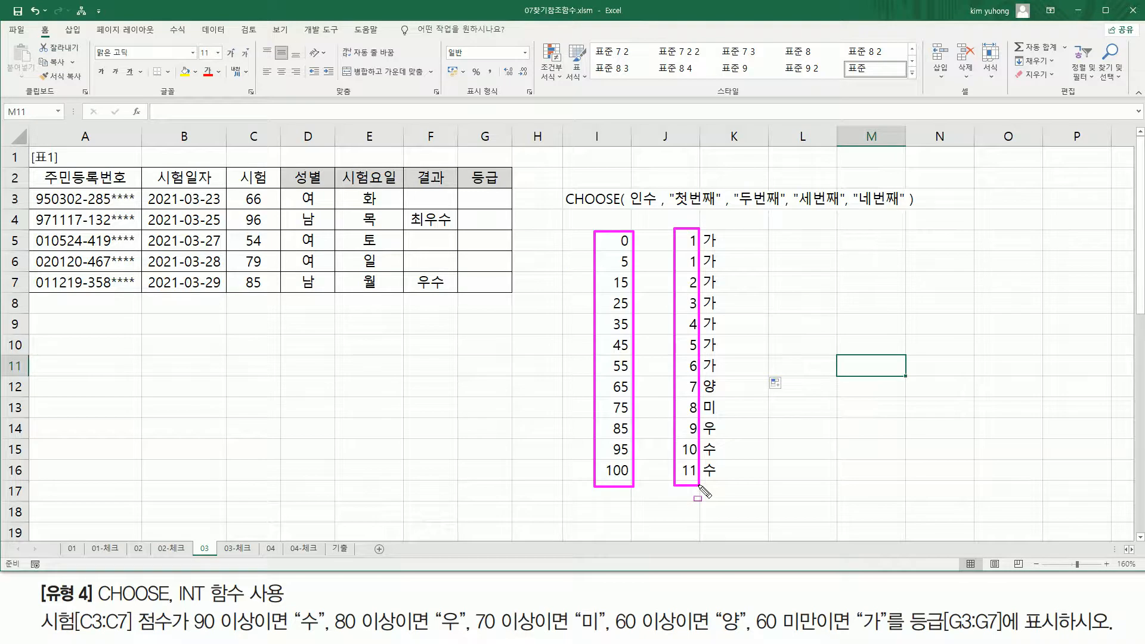
key("Escape")
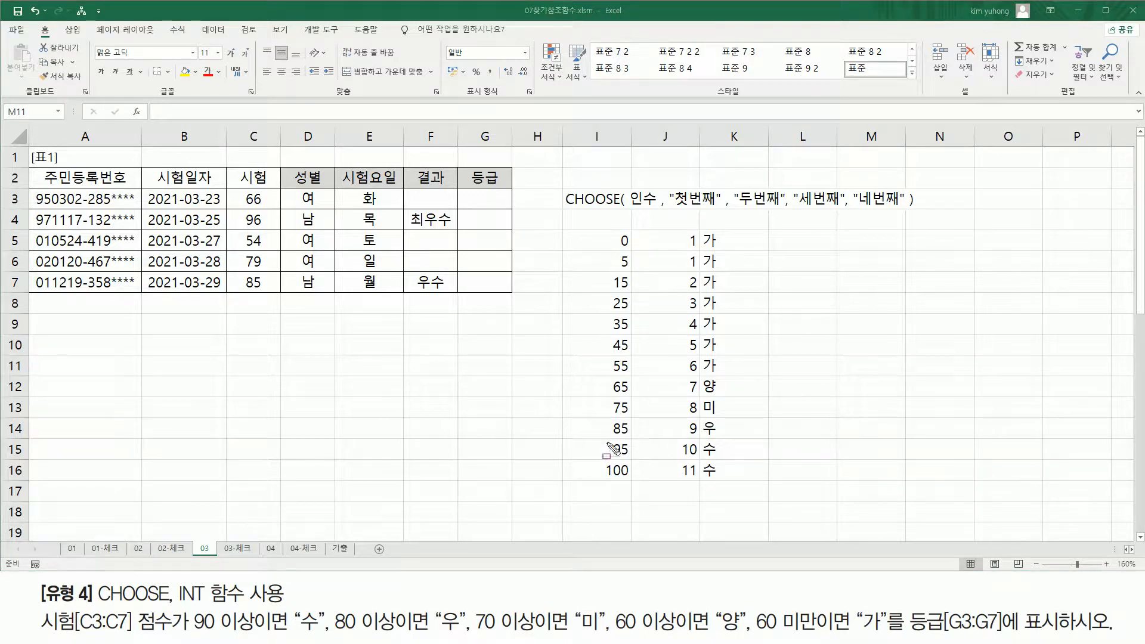
left_click_drag(608, 456, 635, 441)
left_click_drag(700, 456, 717, 456)
left_click_drag(602, 463, 631, 480)
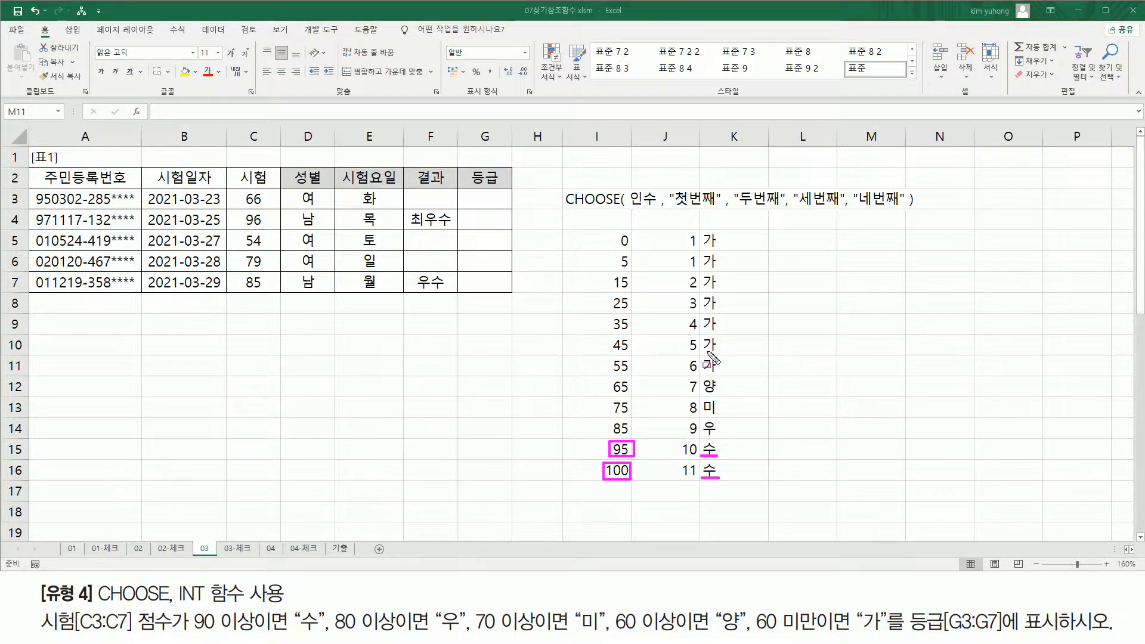
key("Escape")
- Turn the formula in J5 into visible text, =INT(I5/10) + 1, and widen column J until it shows in full
key("F2")
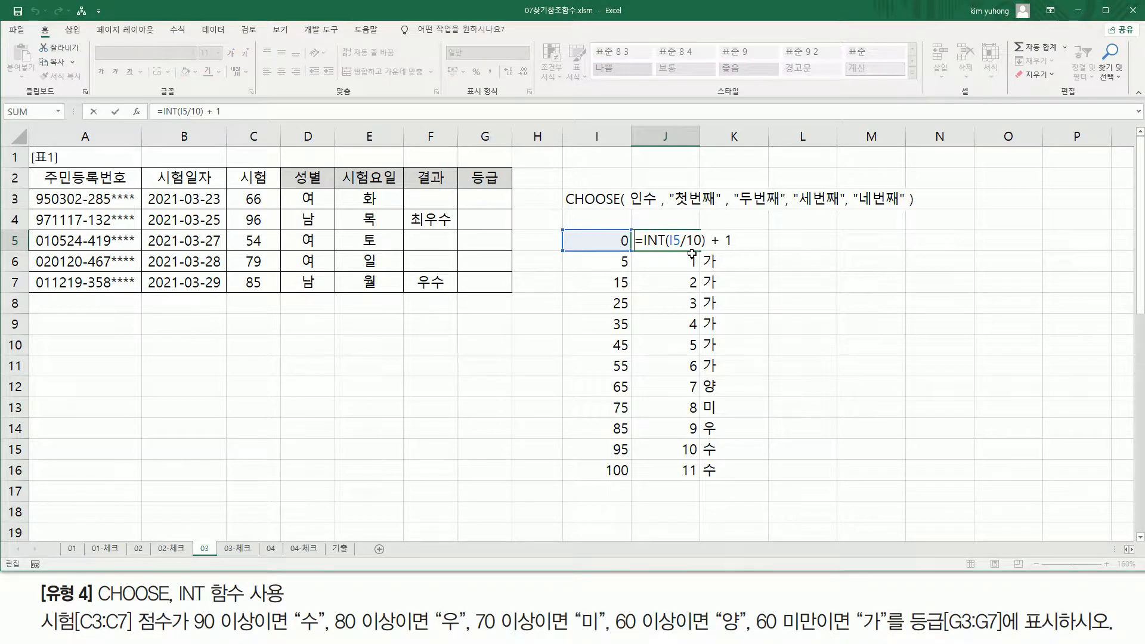
key("Return")
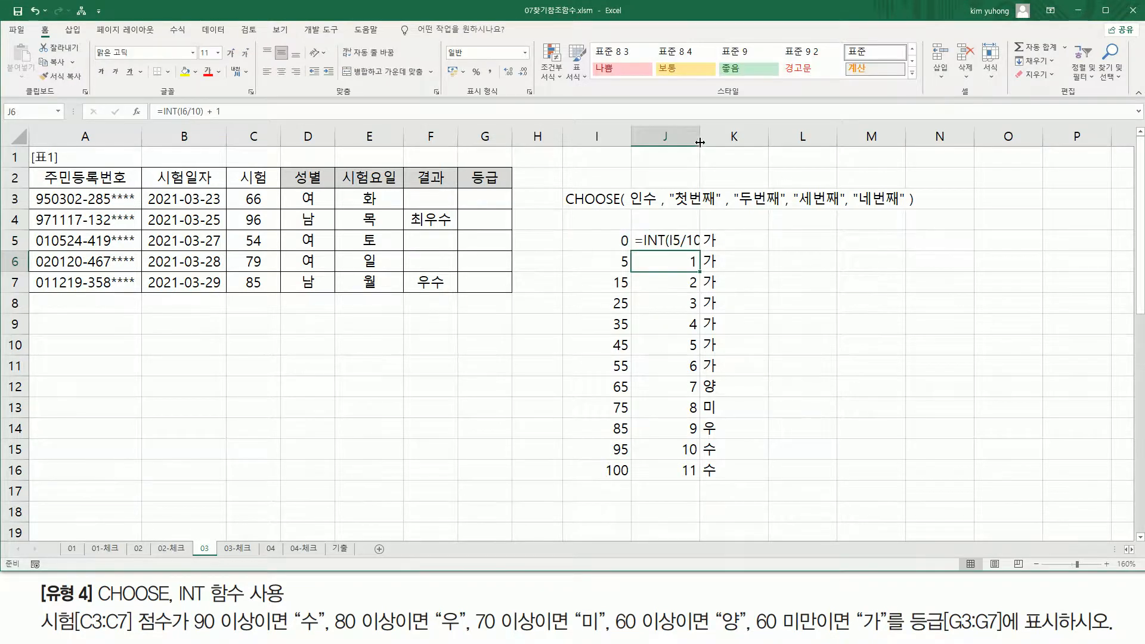
left_click_drag(700, 142, 736, 146)
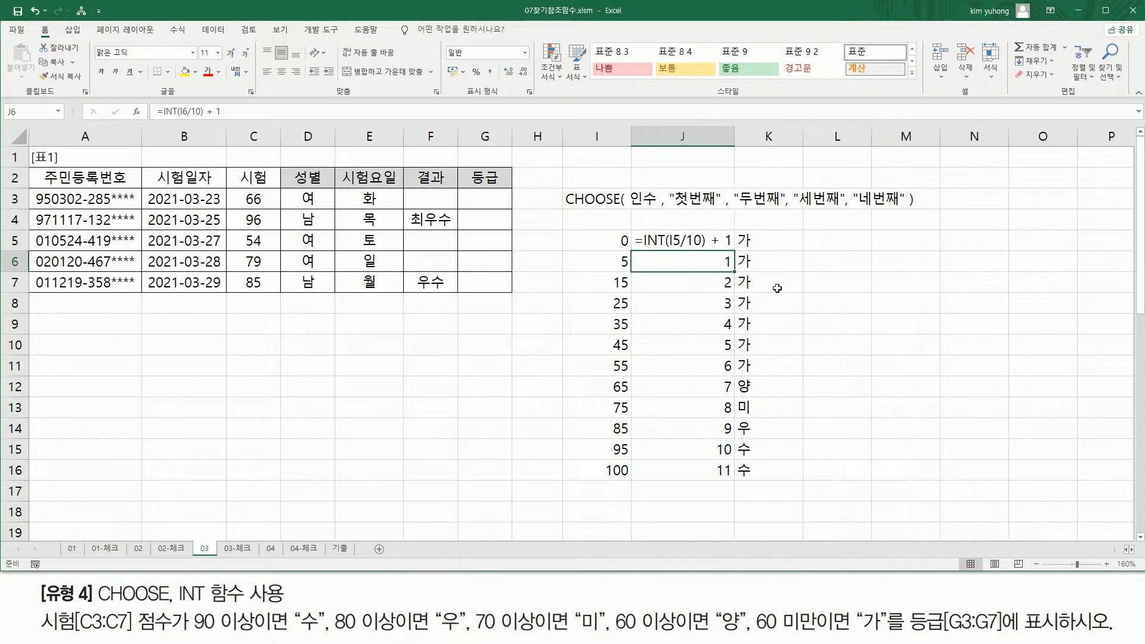
left_click(832, 284)
left_click_drag(708, 229, 734, 250)
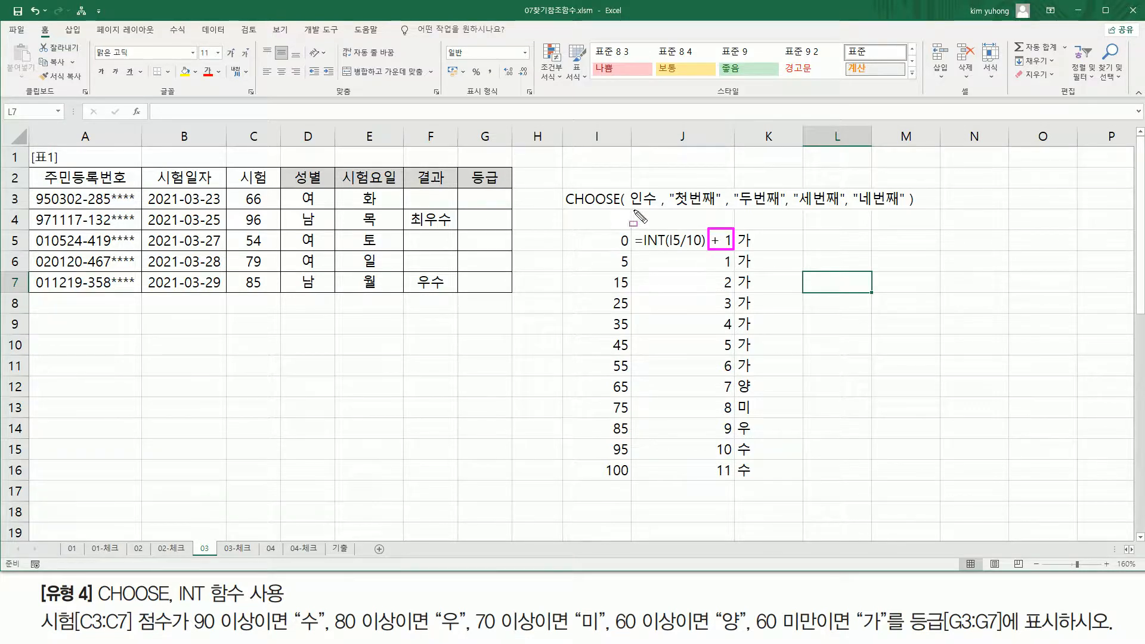
left_click_drag(632, 184, 653, 212)
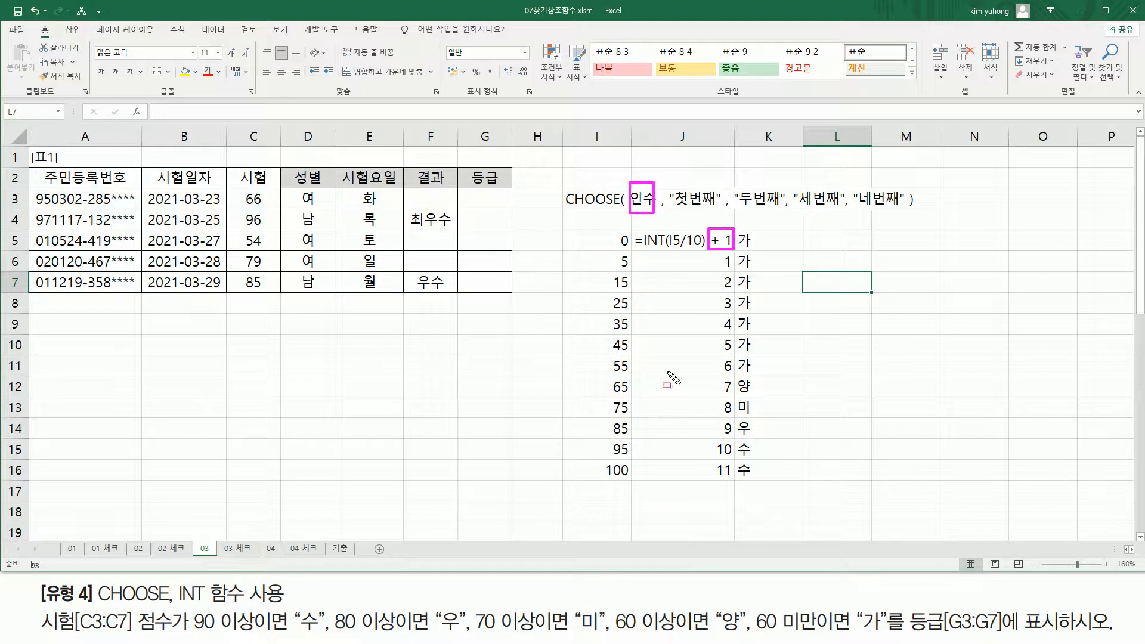
mouse_move(608, 290)
left_mouse_down()
mouse_move(632, 291)
mouse_move(632, 311)
left_mouse_up()
mouse_move(684, 250)
left_mouse_down()
mouse_move(703, 251)
mouse_move(645, 225)
mouse_move(647, 251)
mouse_move(694, 251)
mouse_move(703, 238)
left_mouse_up()
key("Escape")
- Enter the formula =INT( C3 / 10 ) in grade cell G3 and fill it down to G7
left_click(495, 197)
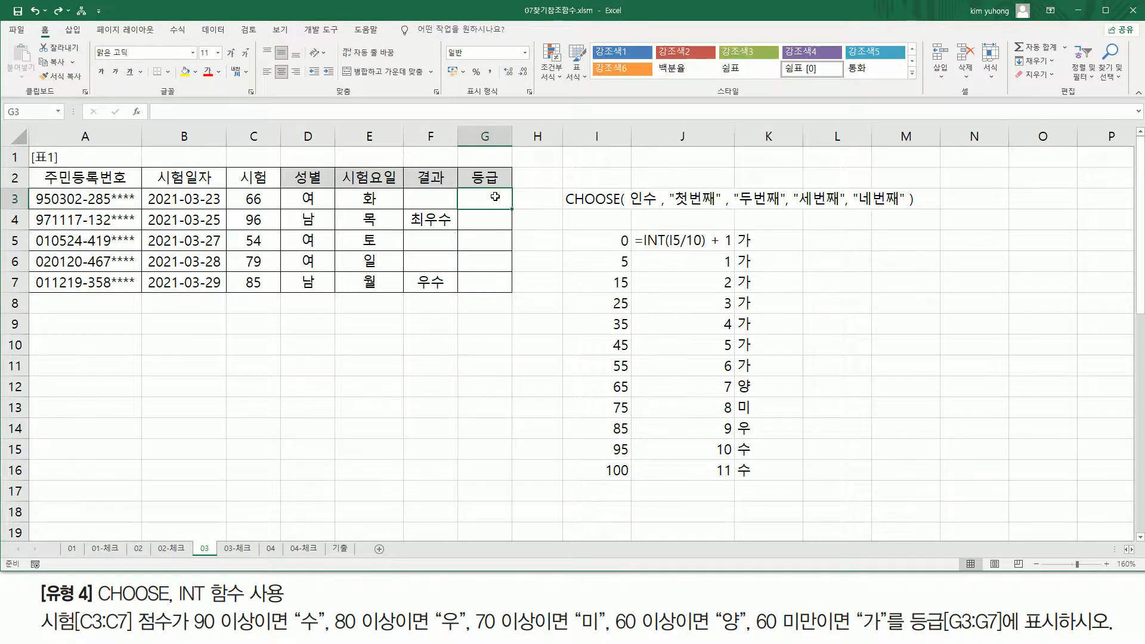
type("=INT()")
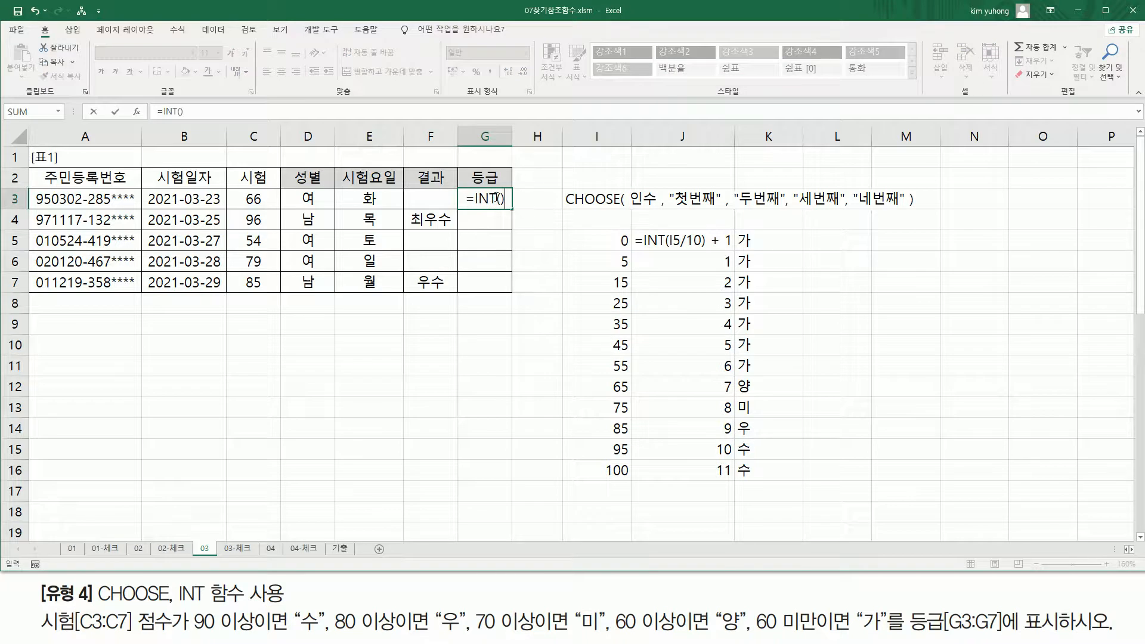
key("BackSpace")
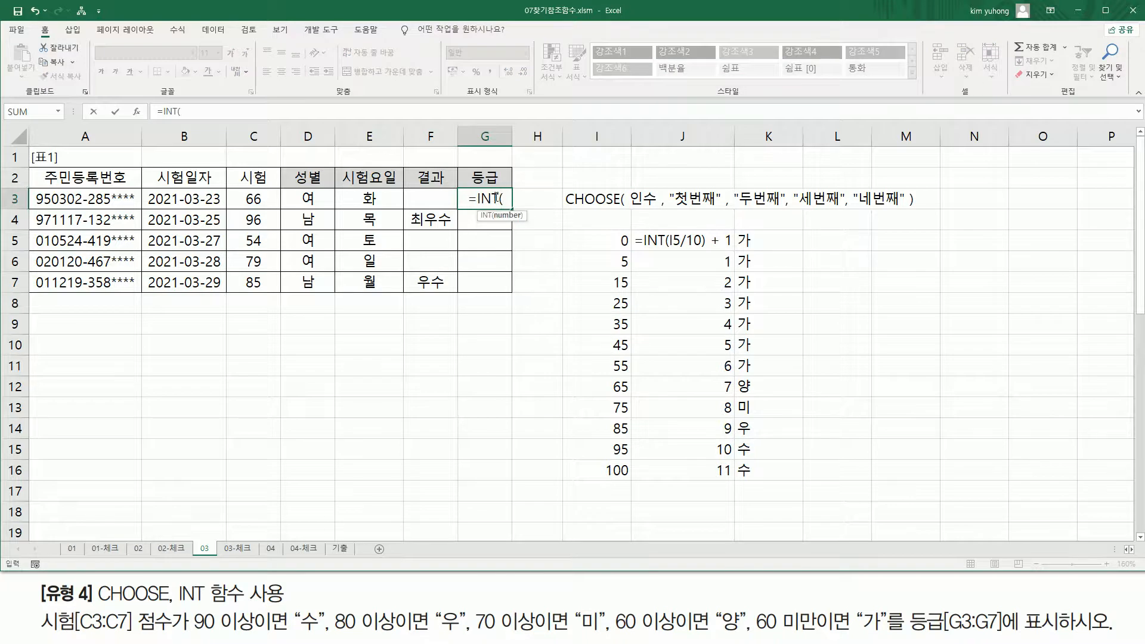
left_click(257, 199)
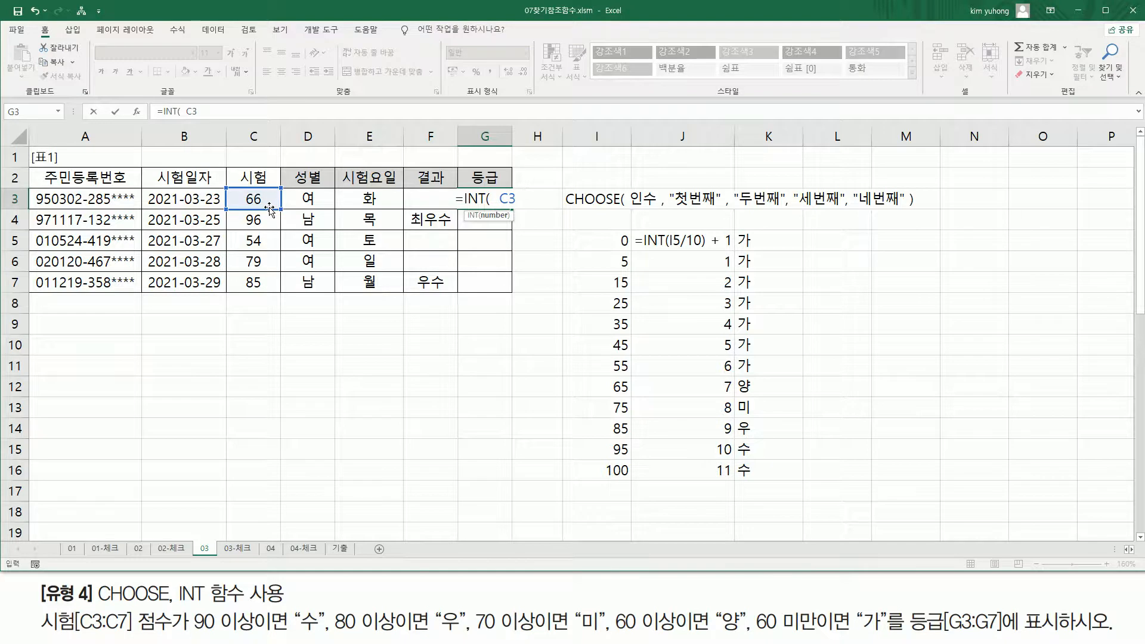
type("/ 10")
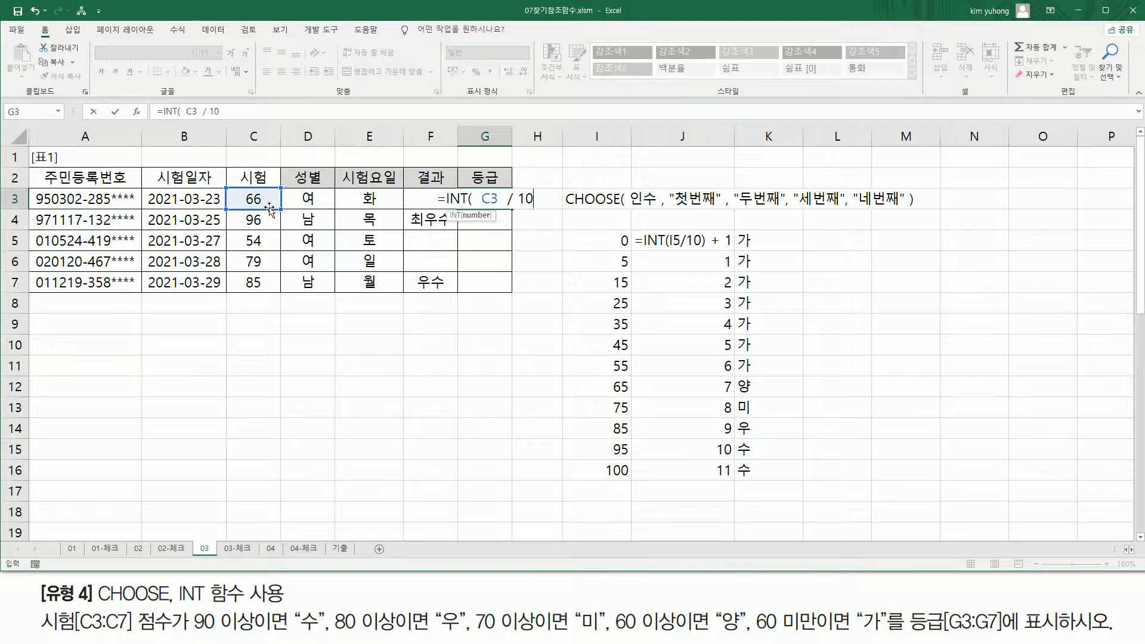
type(" )")
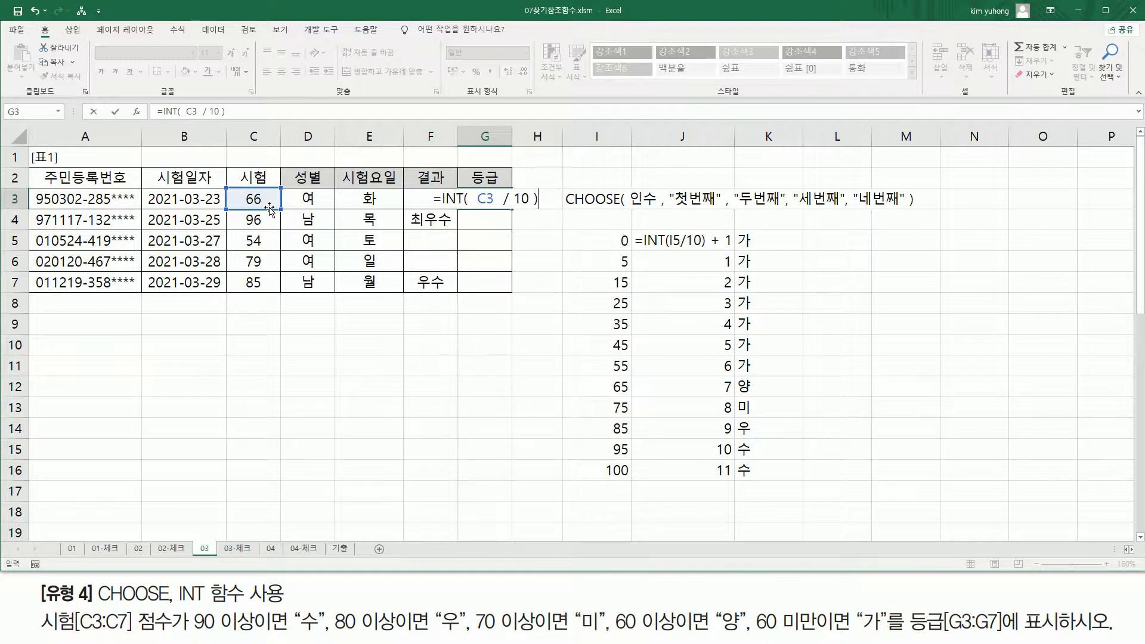
key("Return")
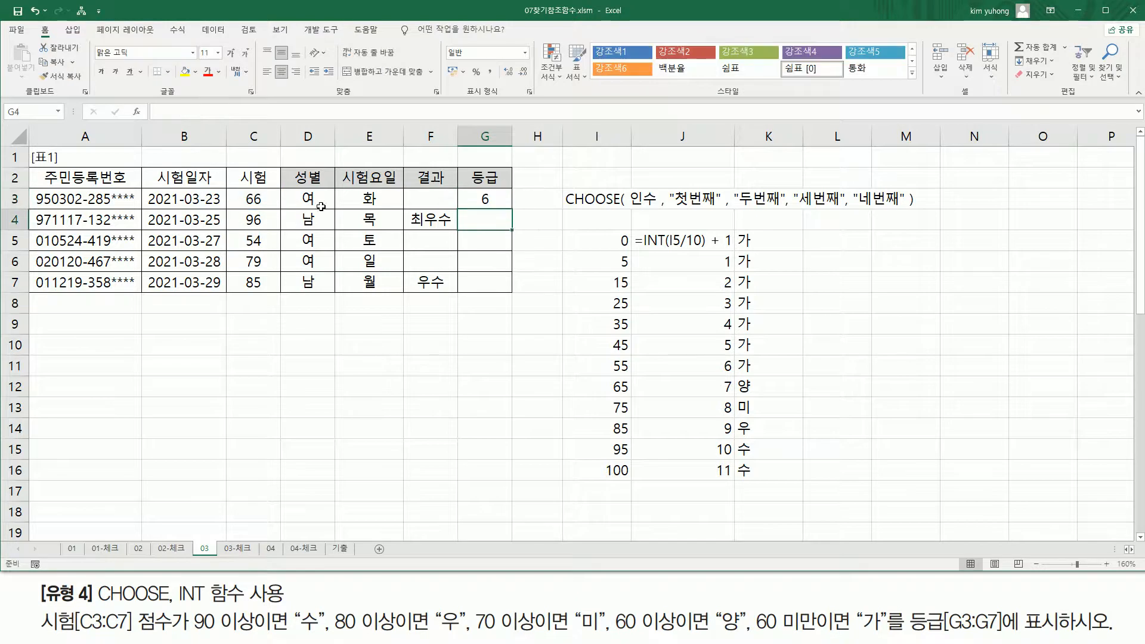
left_click(251, 199)
left_click(477, 200)
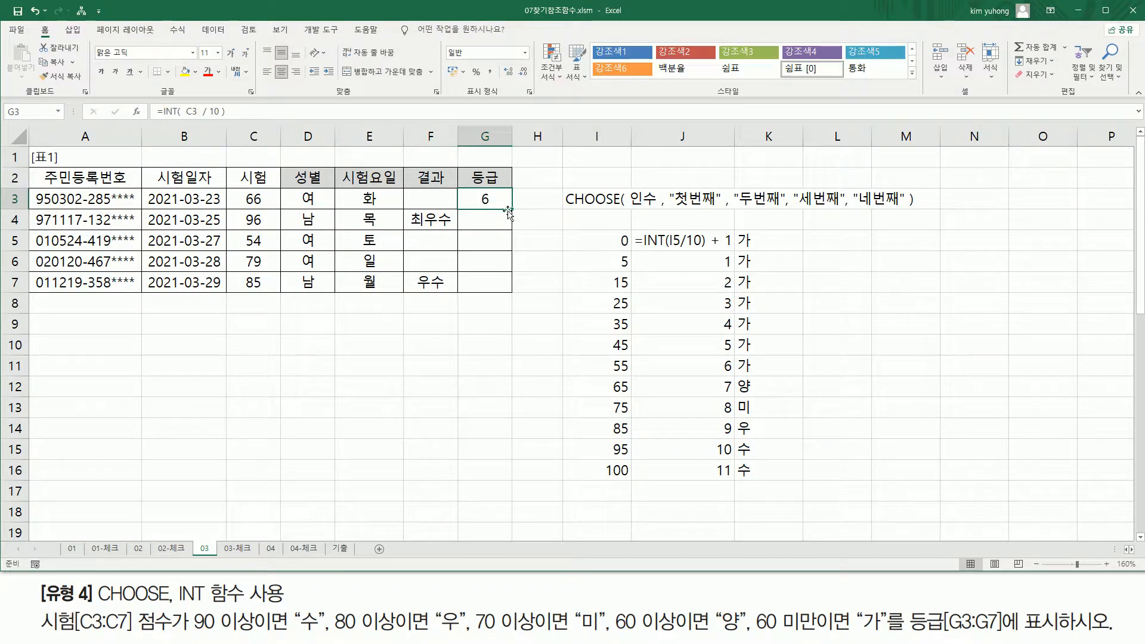
left_click_drag(512, 208, 502, 289)
left_click_drag(245, 227, 271, 227)
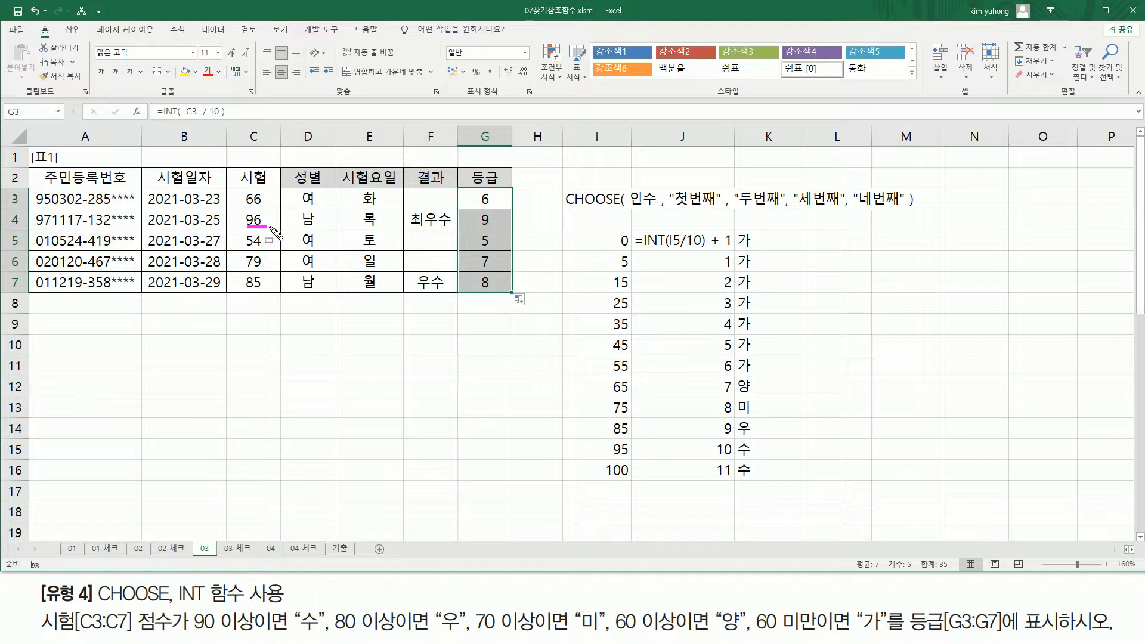
left_click_drag(478, 226, 494, 226)
left_click_drag(236, 245, 271, 246)
mouse_move(471, 245)
left_mouse_down()
mouse_move(507, 245)
mouse_move(495, 268)
left_mouse_up()
mouse_move(237, 266)
left_mouse_down()
mouse_move(267, 267)
mouse_move(298, 291)
left_mouse_up()
left_click_drag(475, 289, 501, 290)
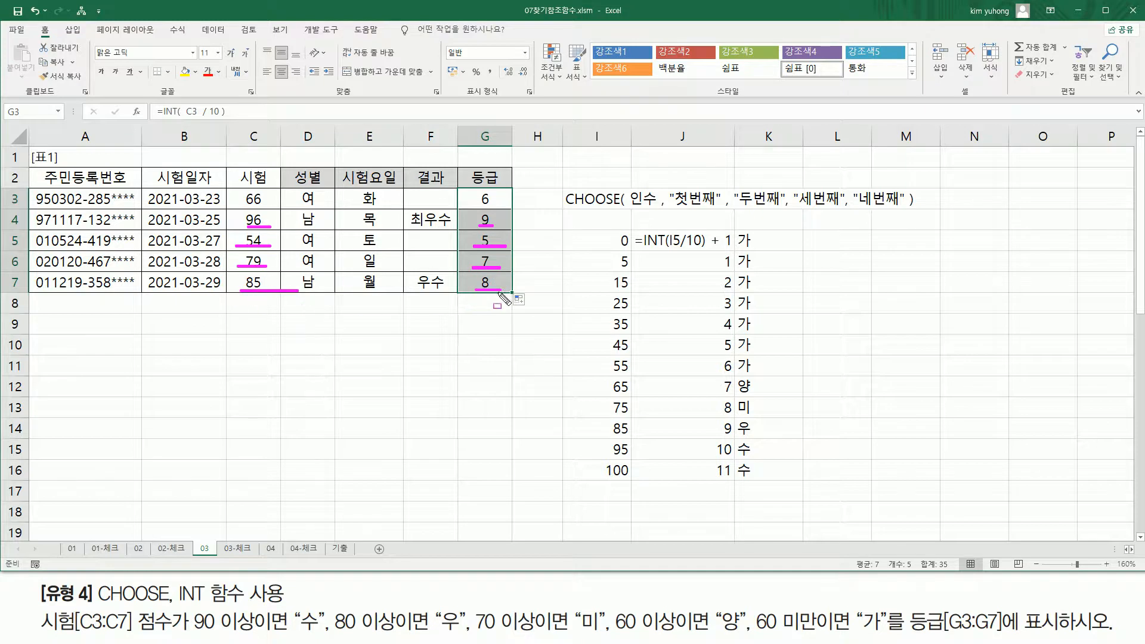
- Add +1 to the end of the INT formula in G3 and fill it down to G7
key("Escape")
double_click(494, 200)
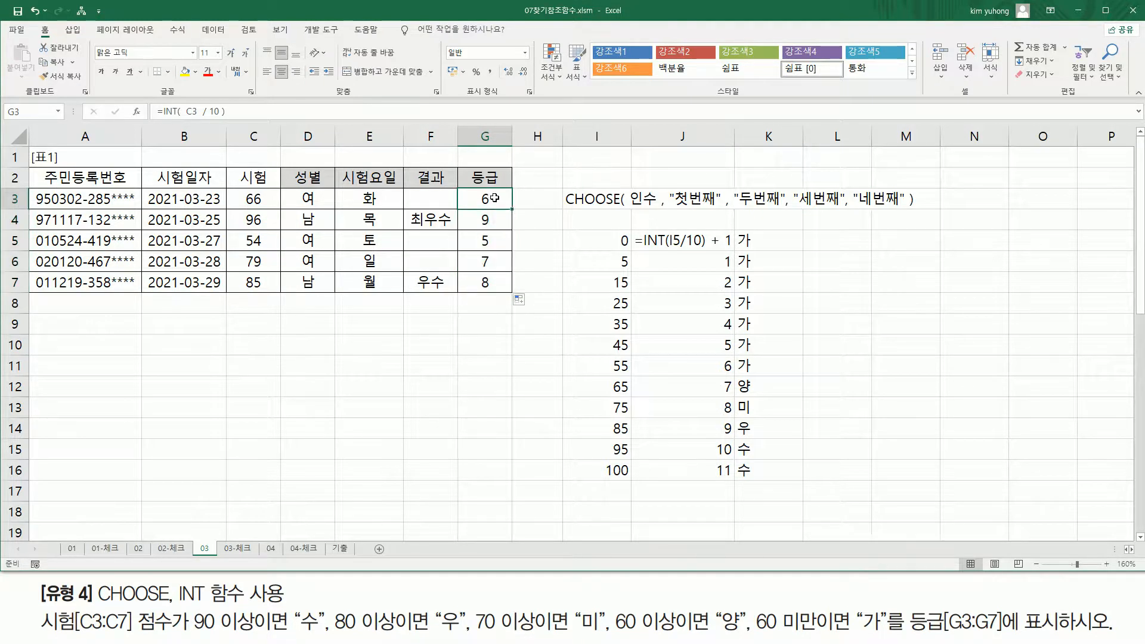
mouse_move(616, 230)
left_mouse_down()
mouse_move(623, 252)
mouse_move(629, 231)
left_mouse_up()
mouse_move(709, 231)
left_mouse_down()
mouse_move(732, 251)
mouse_move(710, 230)
left_mouse_up()
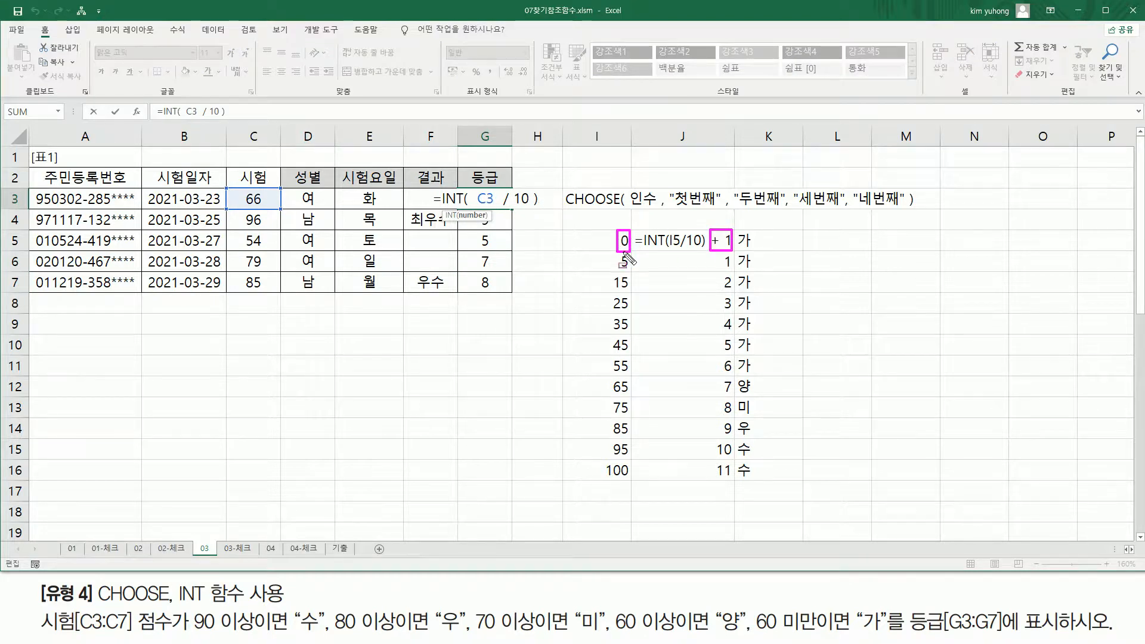
left_click_drag(616, 255, 630, 269)
left_click_drag(711, 250, 733, 269)
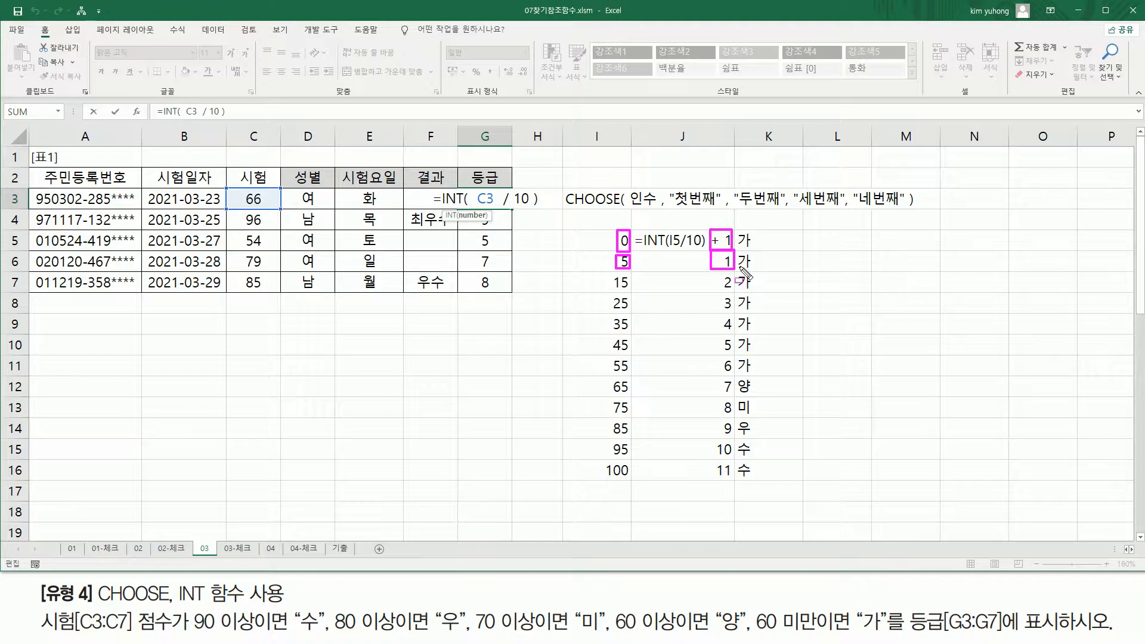
key("Escape")
left_click(547, 201)
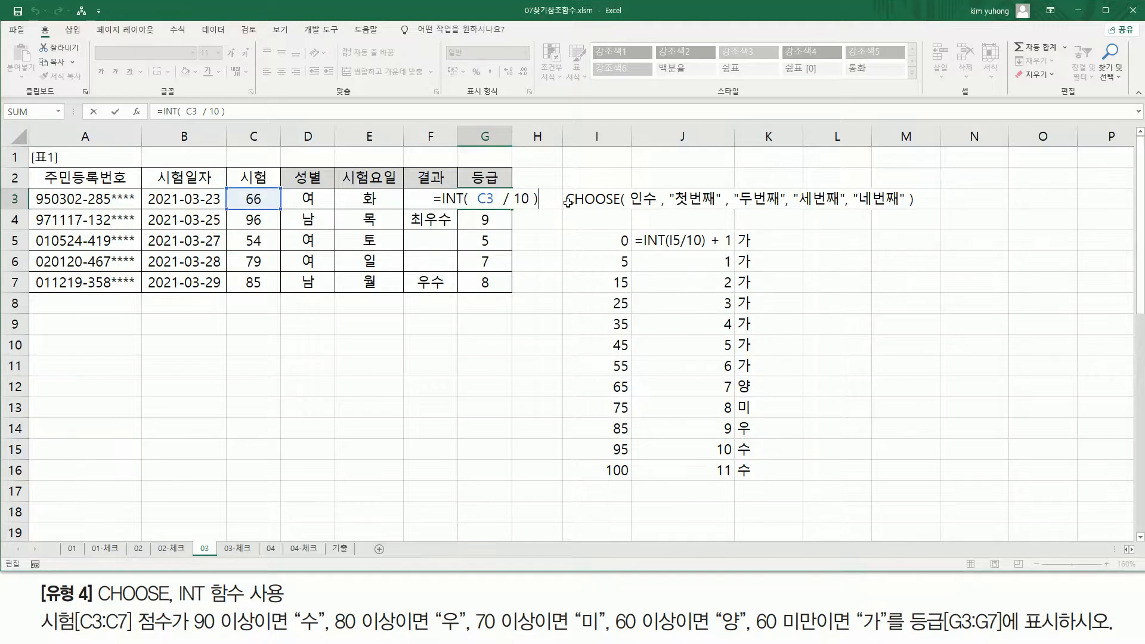
type("+ 1")
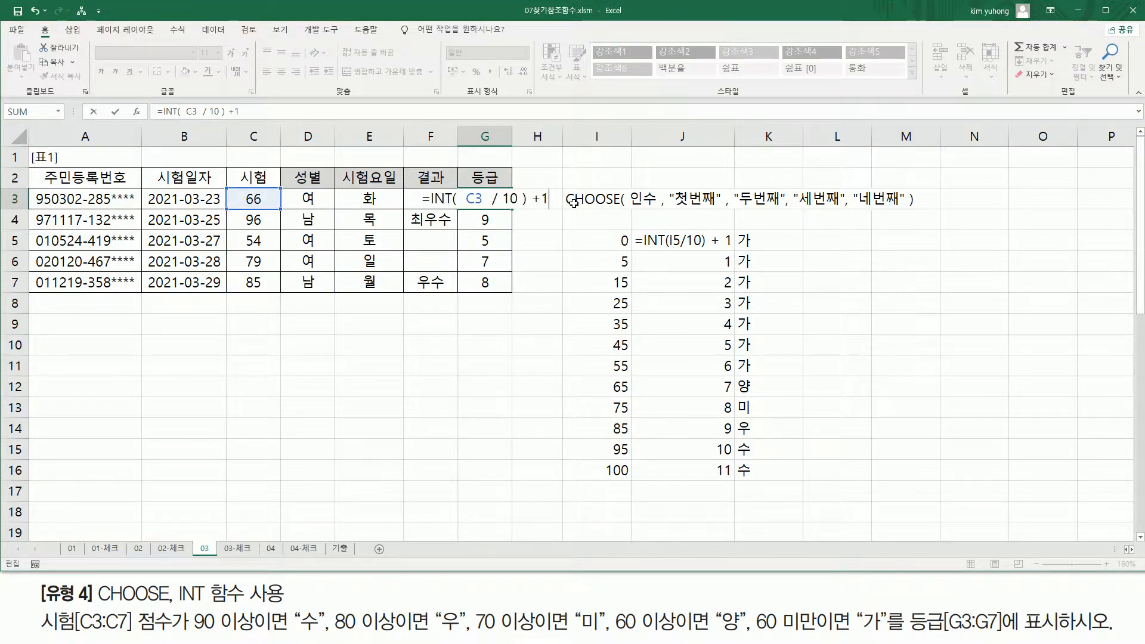
key("Return")
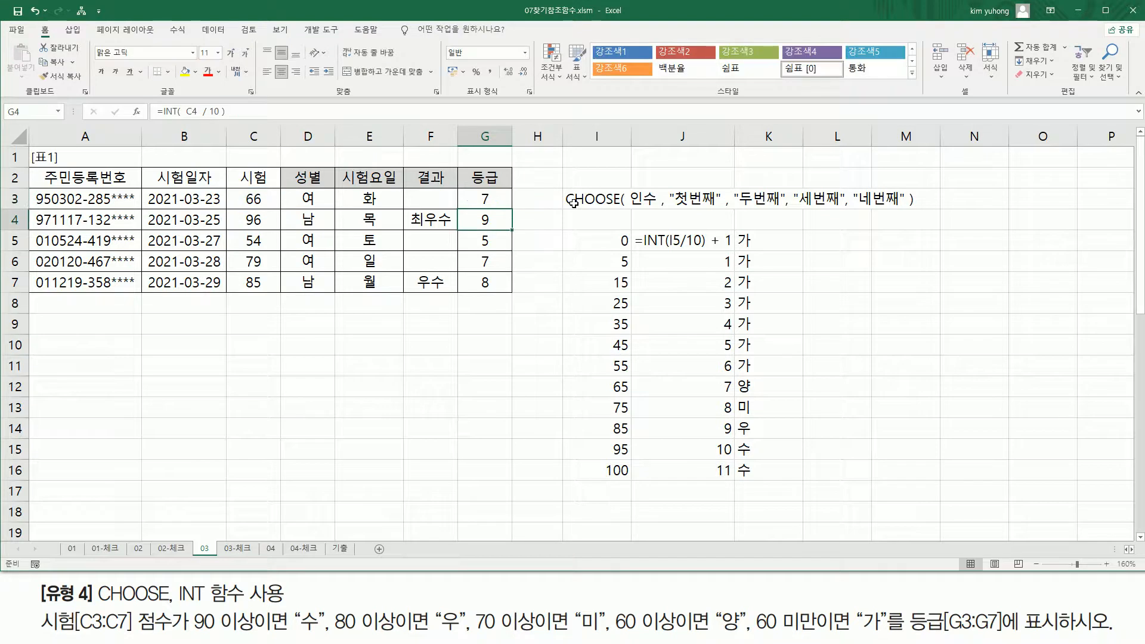
key("Up")
left_click_drag(512, 209, 513, 290)
- Replace the formula in G3 with the start of a CHOOSE function that uses INT( C3 / 10 ) +1 as its index
double_click(494, 193)
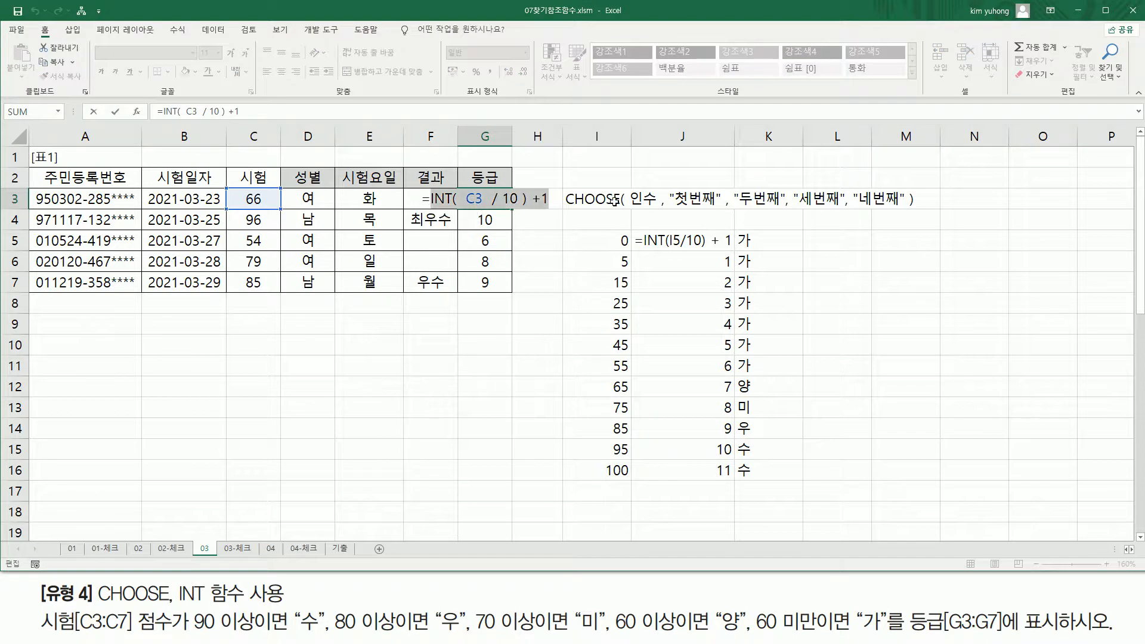
key("Escape")
type("=")
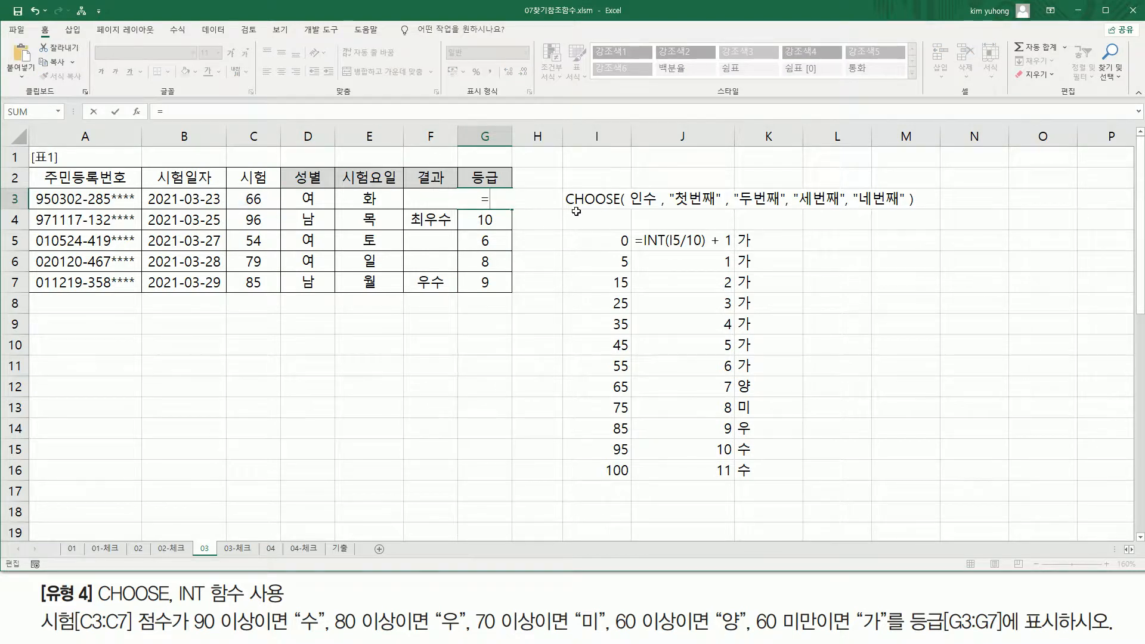
type("CHOOSE(")
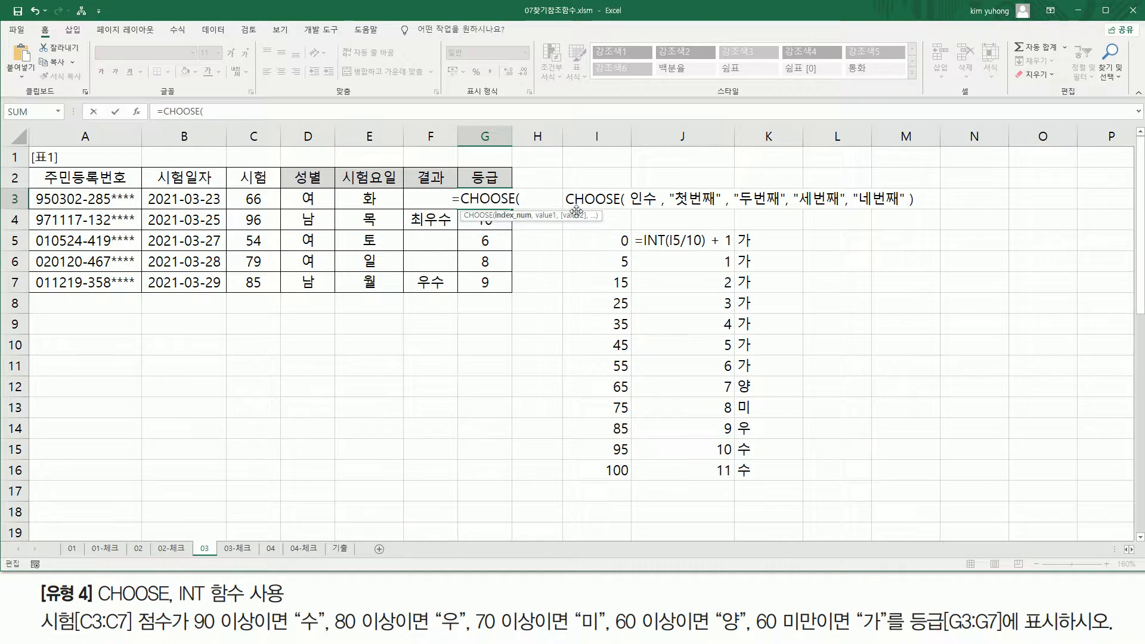
type("INT( C3 / 10 ) +1")
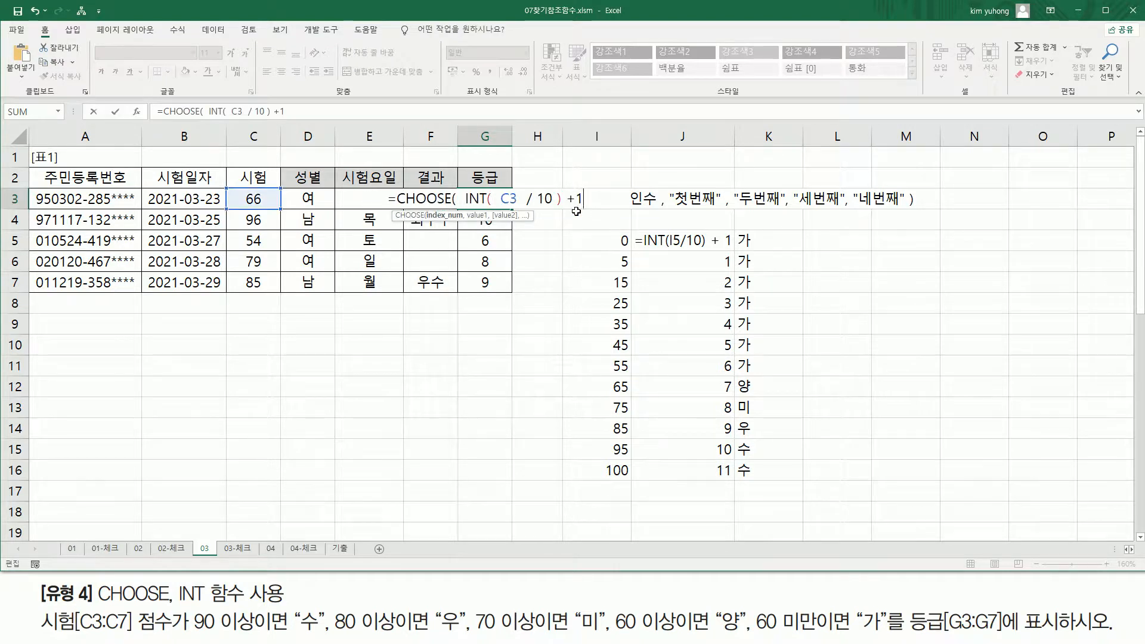
type(",")
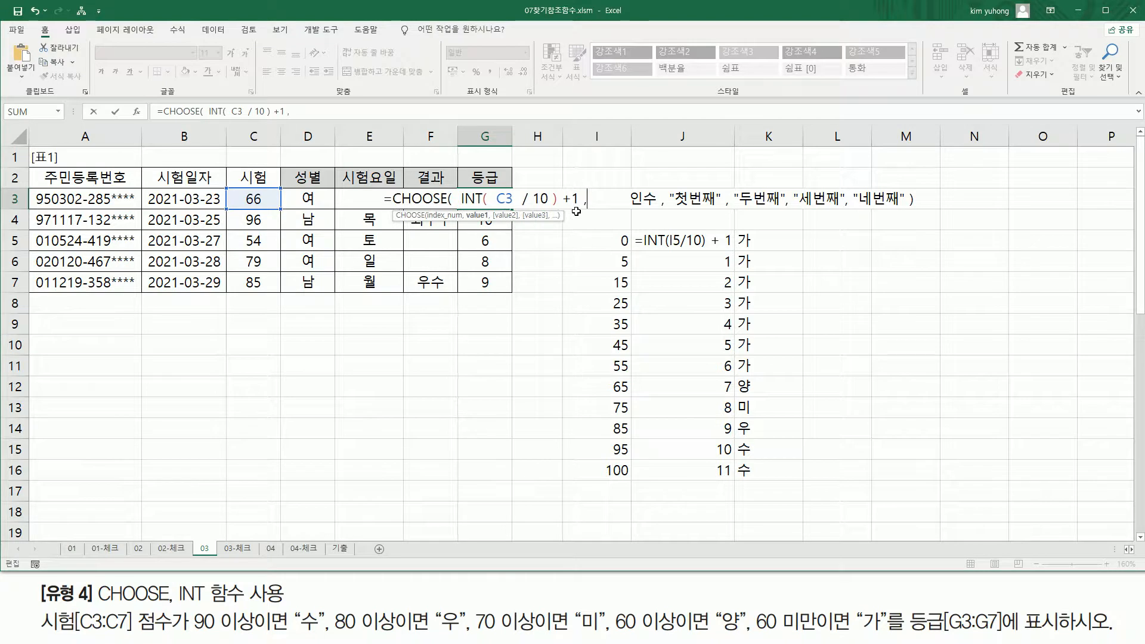
- Enter "가" as each of the first six values of the CHOOSE formula in G3
type("\"")
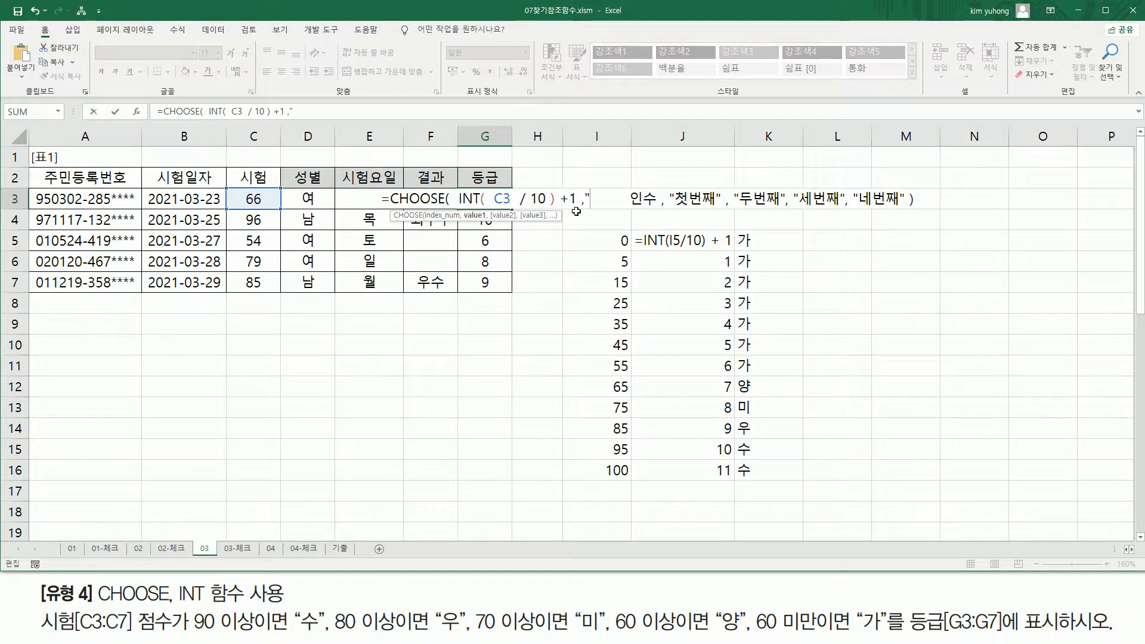
type("ㄱ")
type("\", \"")
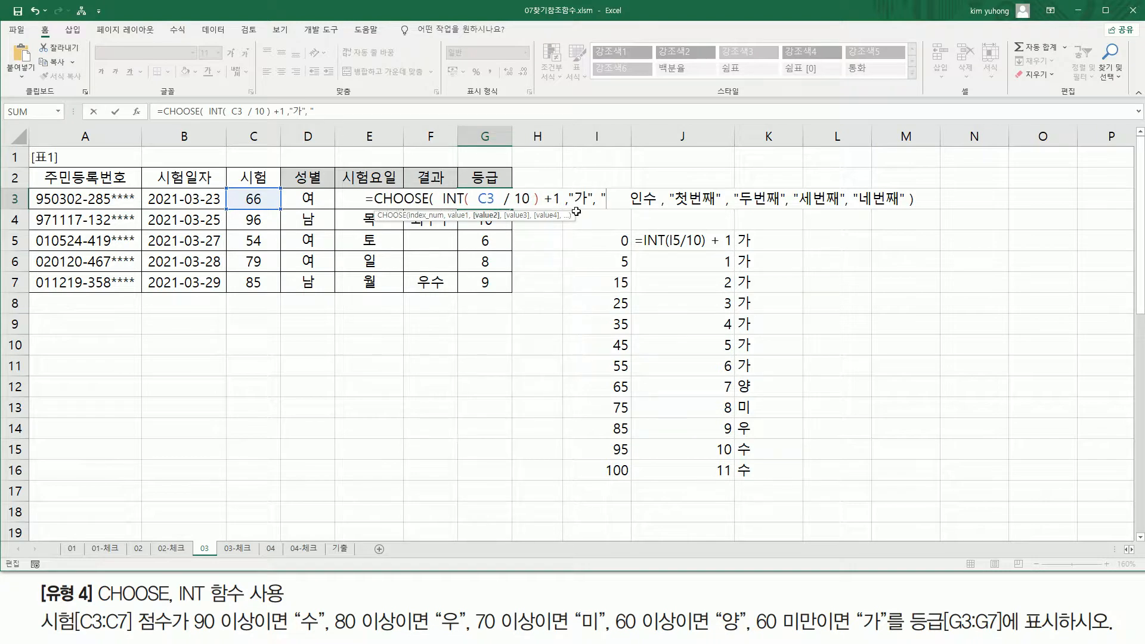
type("ㄱ")
type("\",")
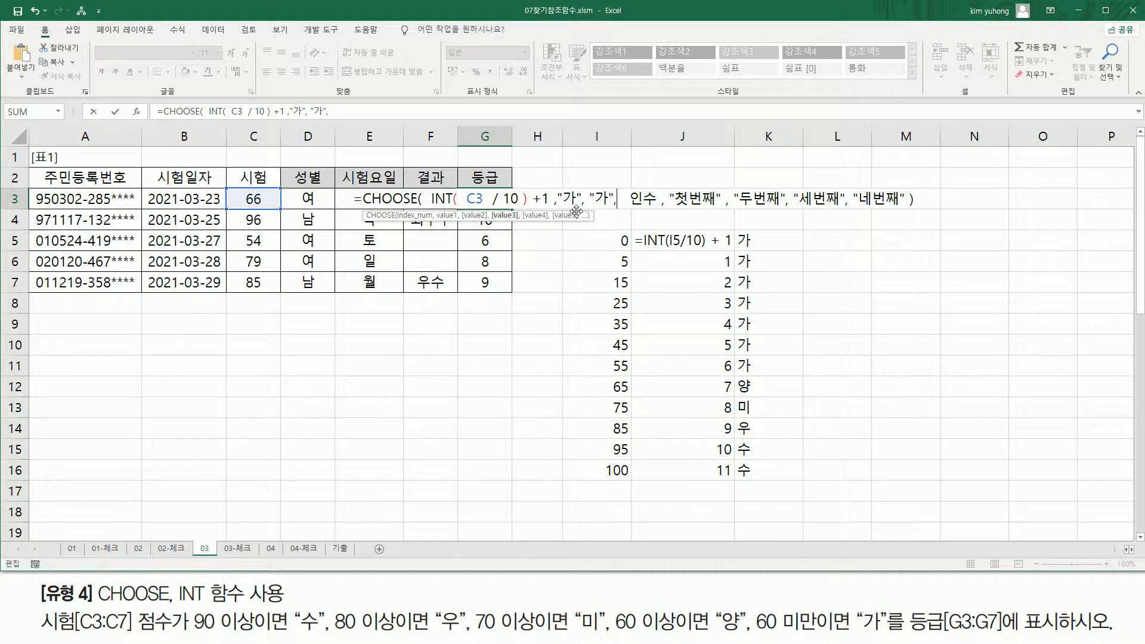
type(" \"ㄱ")
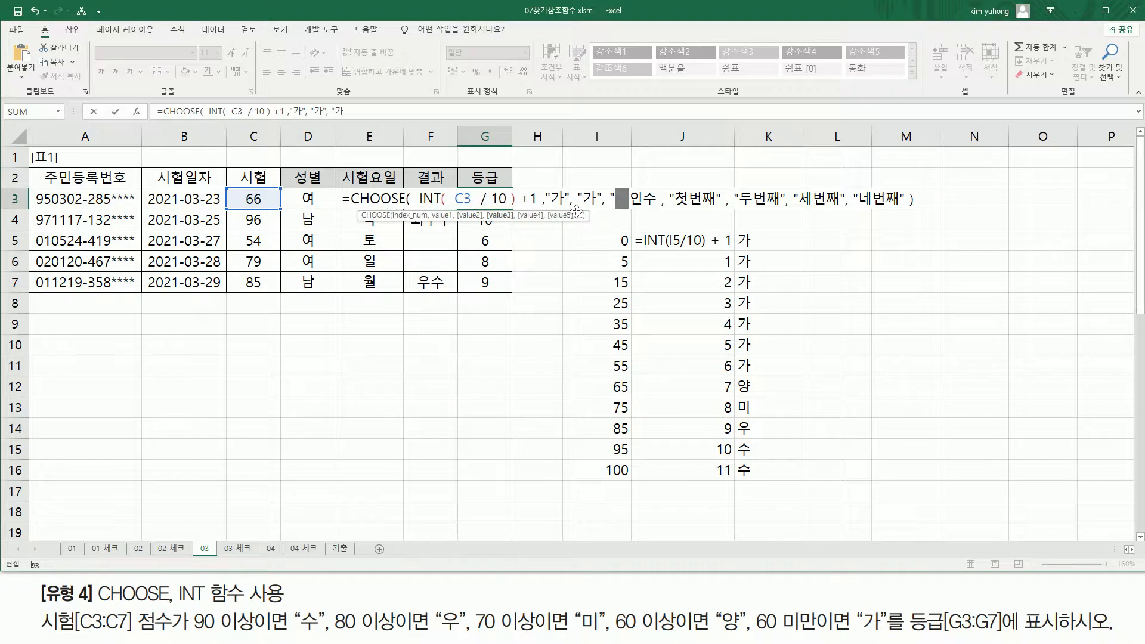
type("\",\"가\",\"ㄱ")
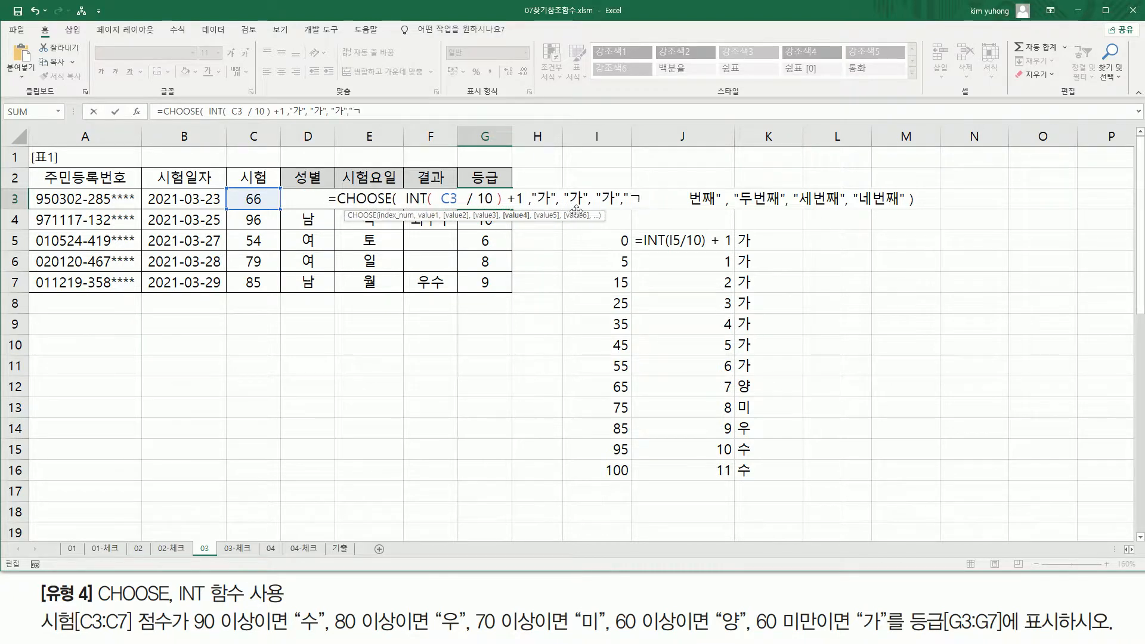
key("BackSpace")
type("가\",")
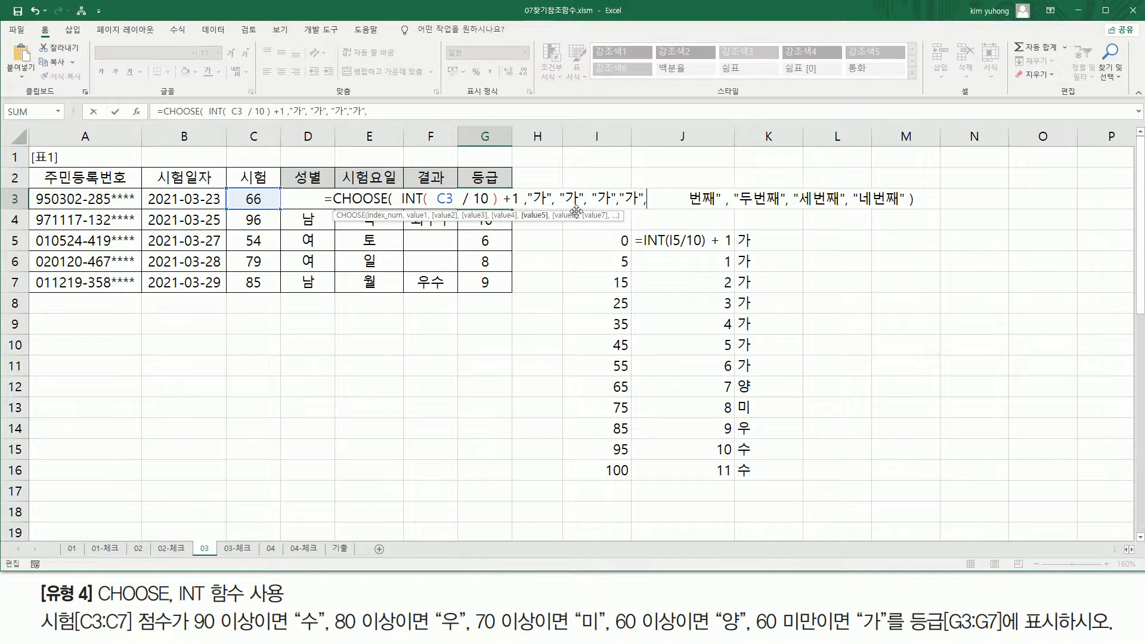
type("\"가\"")
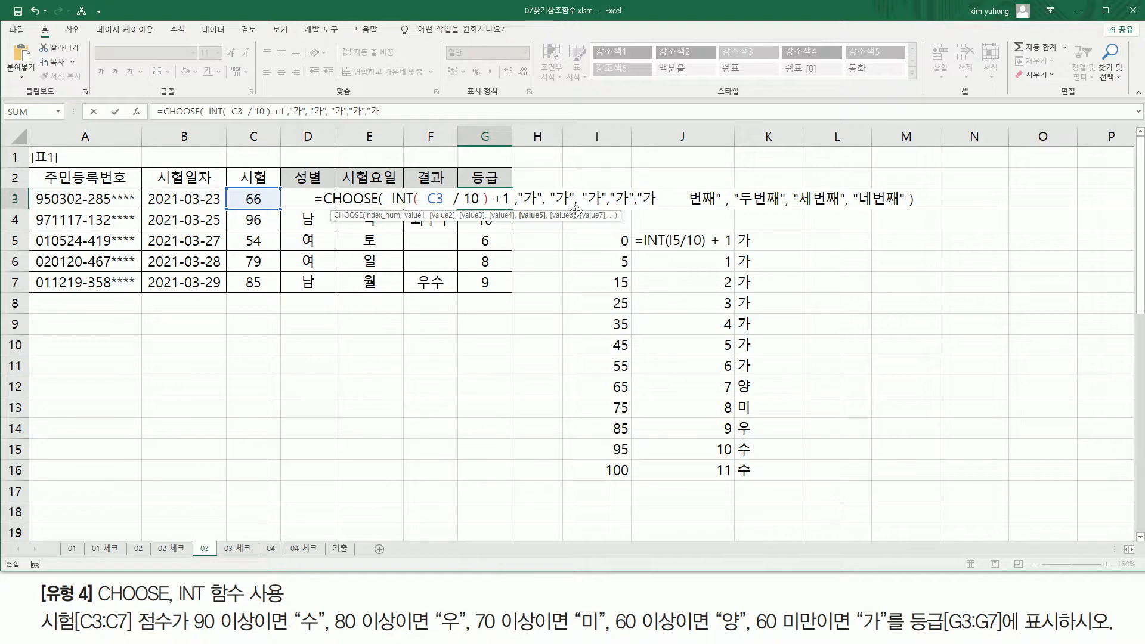
type(", \"가\",\"")
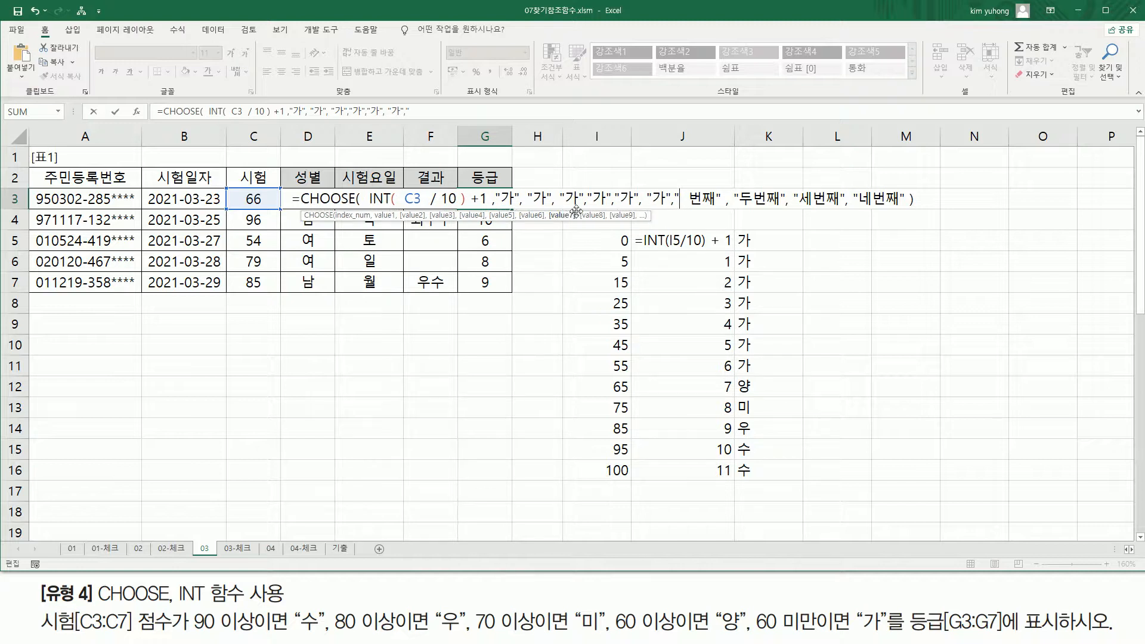
- Add the remaining CHOOSE values "양", "미", "우", "수" and "수" in G3 and close the formula
type("야")
type("\" ,")
type(" \"미\"")
type(", \"우 ")
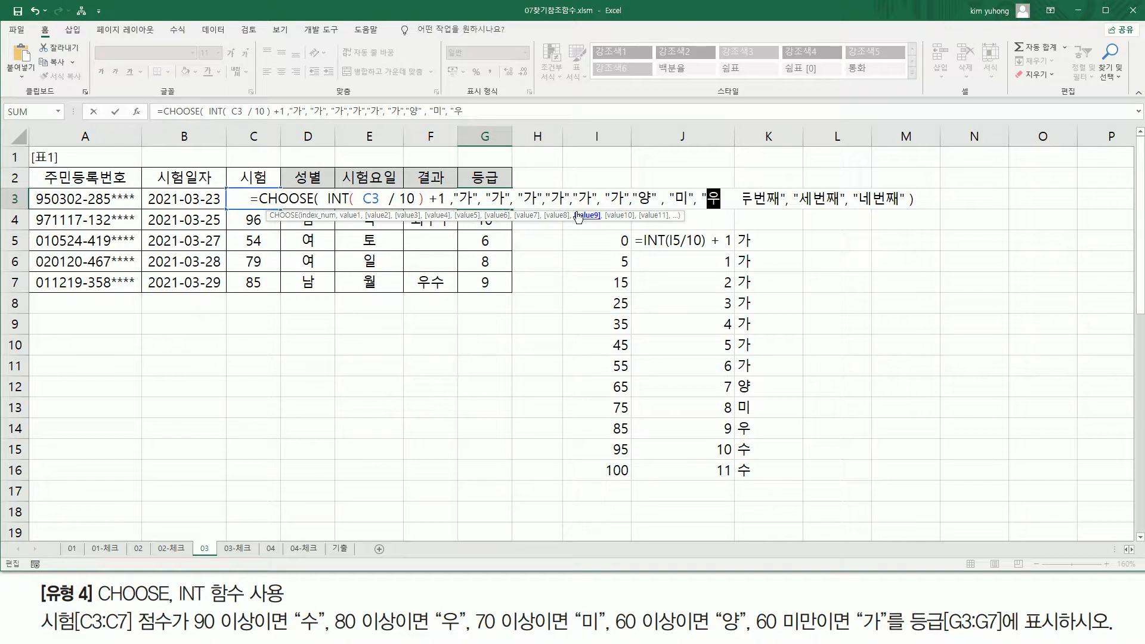
type("\"")
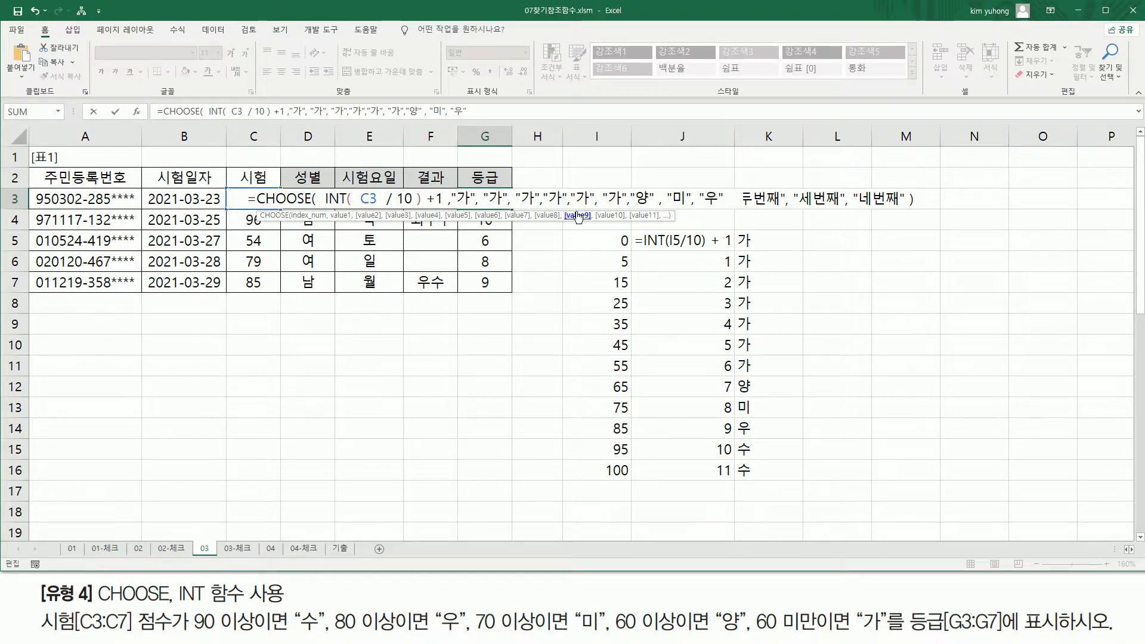
type(", \"")
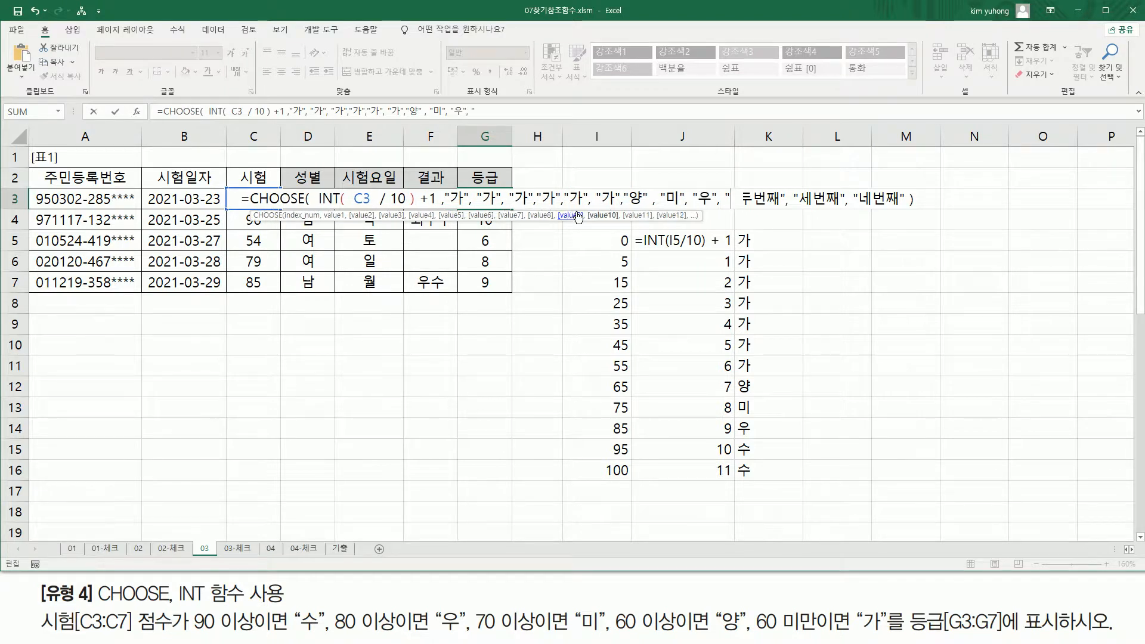
type("수\"")
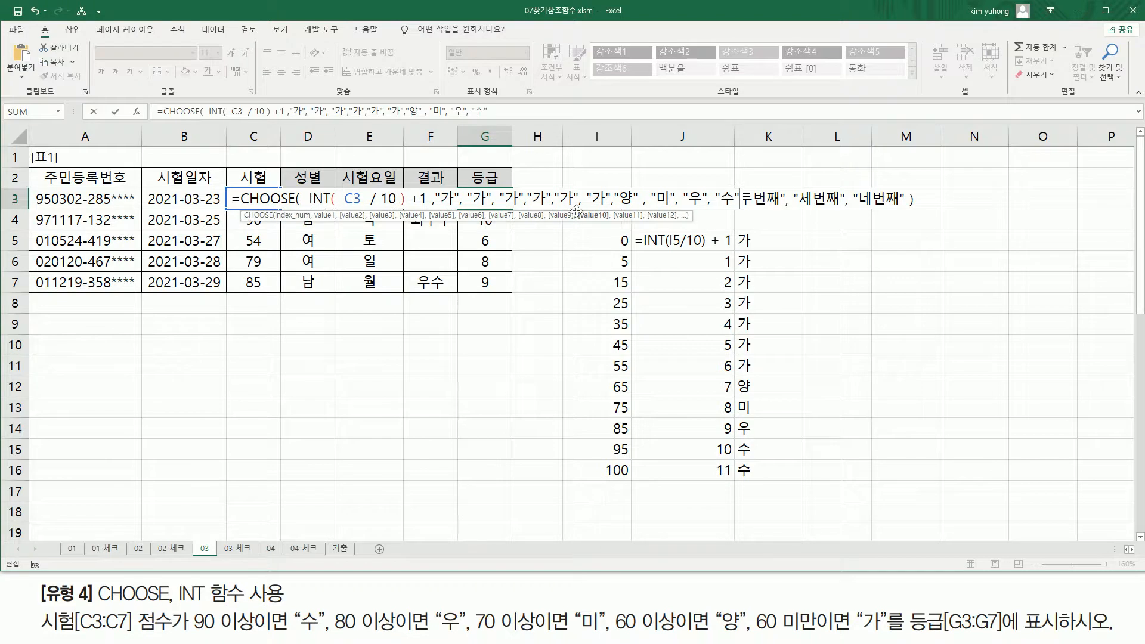
type(", \"수\"")
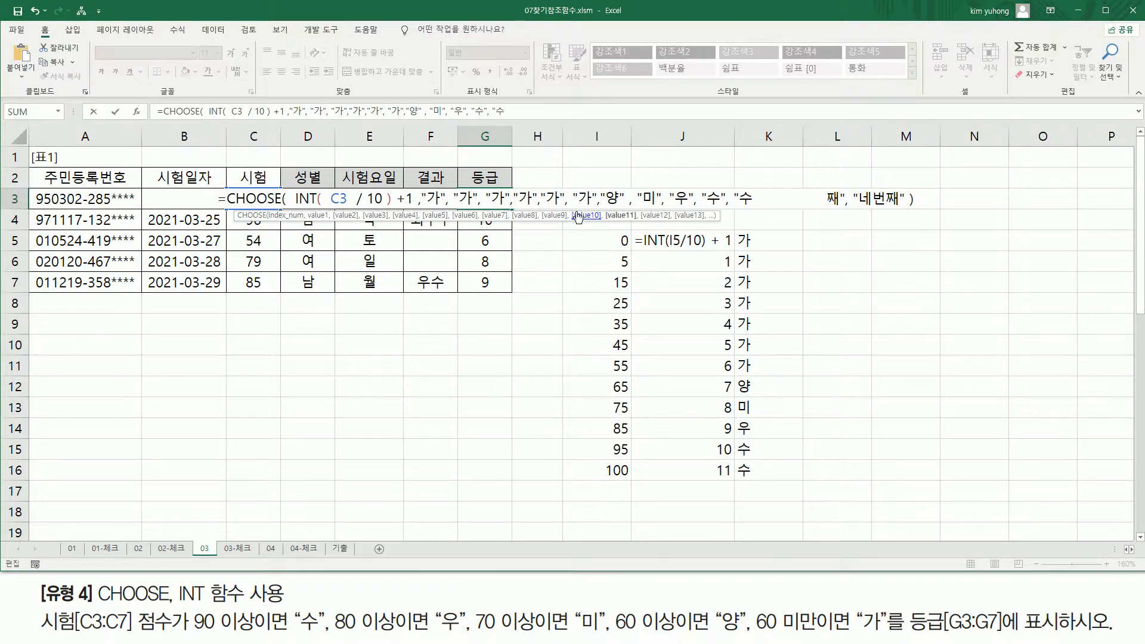
type(" )")
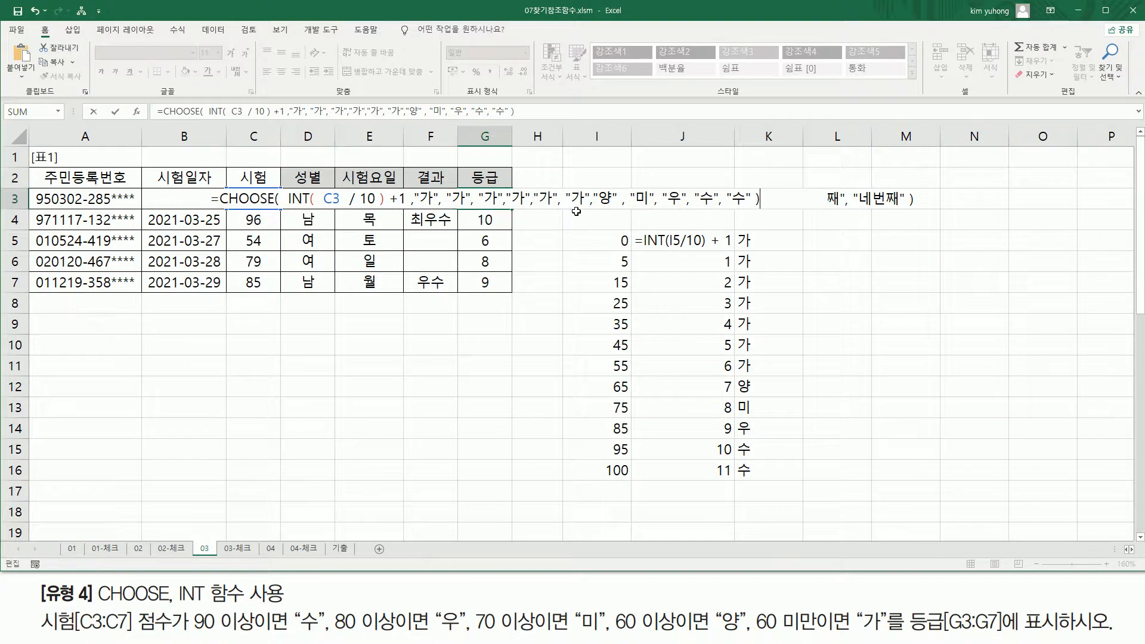
- Commit the CHOOSE formula in G3 without the space after "양" and fill it down to G7
left_click_drag(721, 232, 732, 272)
left_click_drag(713, 462, 732, 480)
mouse_move(735, 228)
left_mouse_down()
mouse_move(770, 486)
mouse_move(767, 476)
left_mouse_up()
left_click_drag(421, 210, 748, 214)
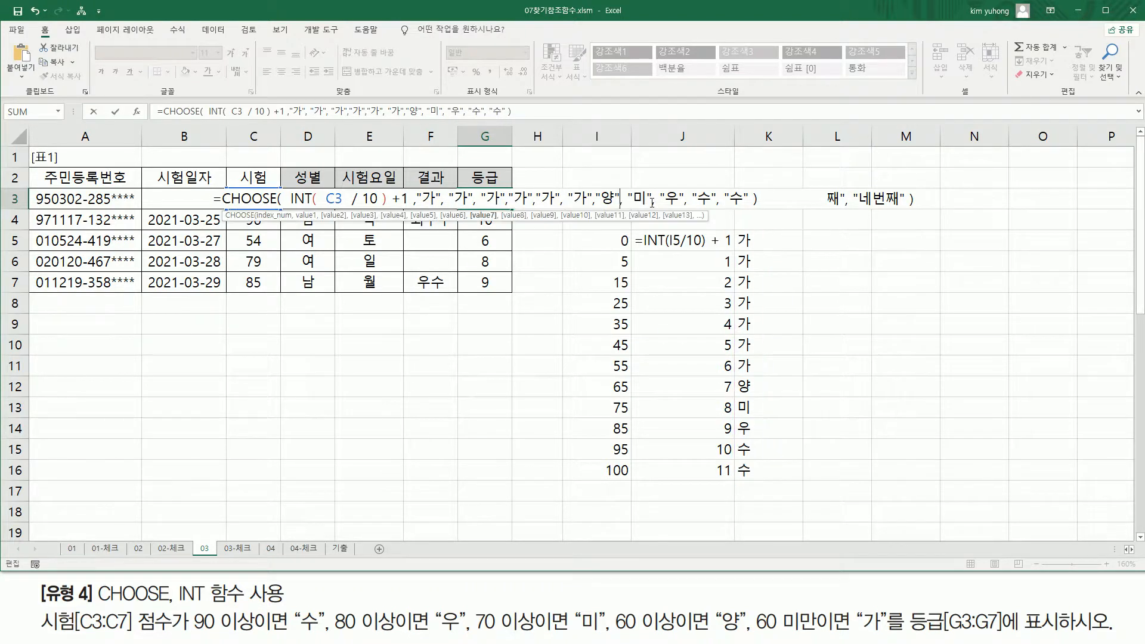
key("Return")
left_click(488, 198)
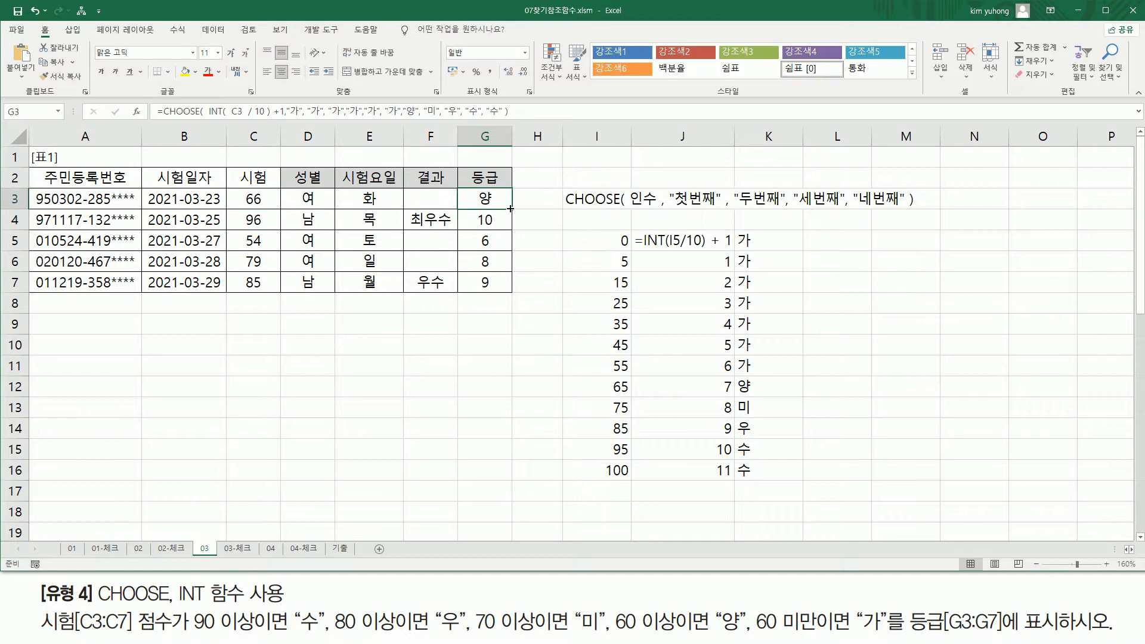
left_click_drag(511, 210, 507, 288)
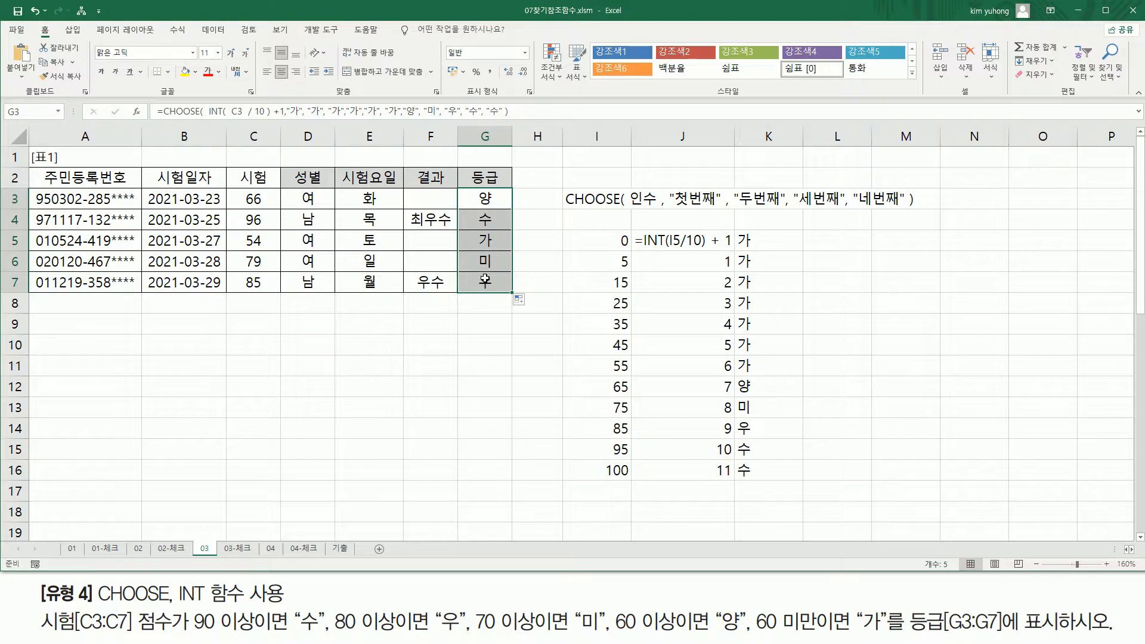
- Set the test score in C3 to 0 and check the grade formula in G3
left_click(259, 191)
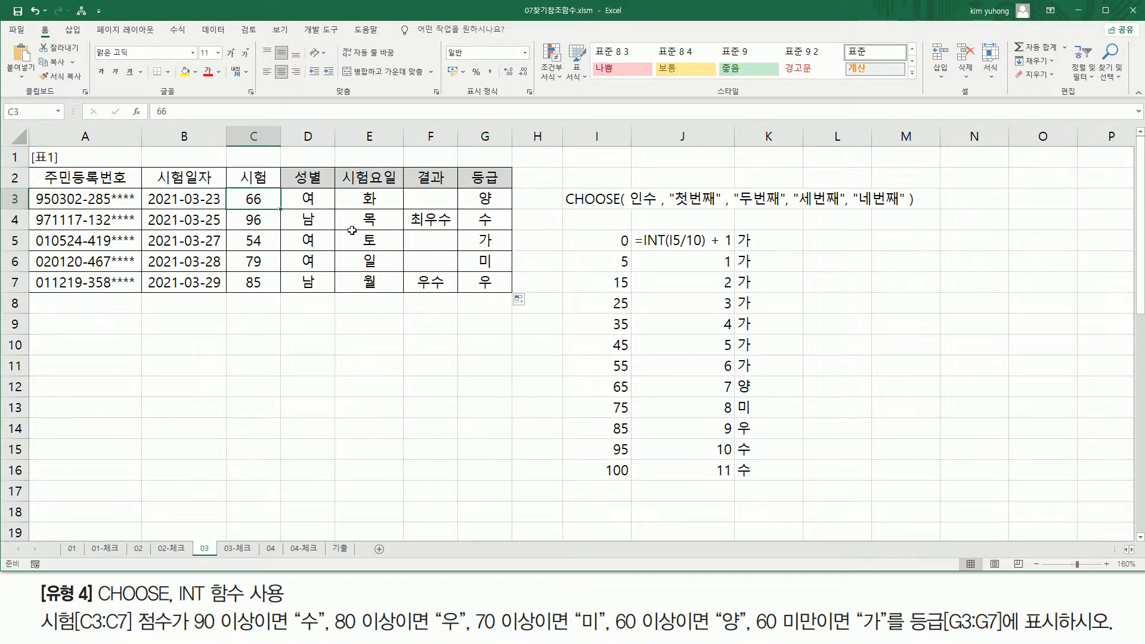
type("0")
key("Return")
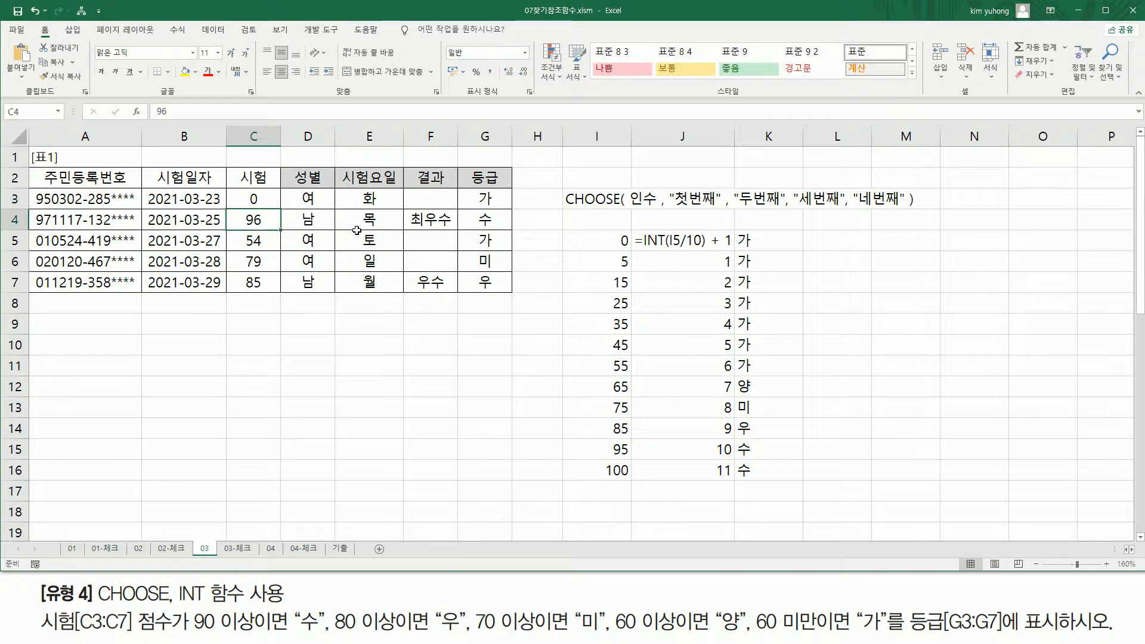
left_click(496, 204)
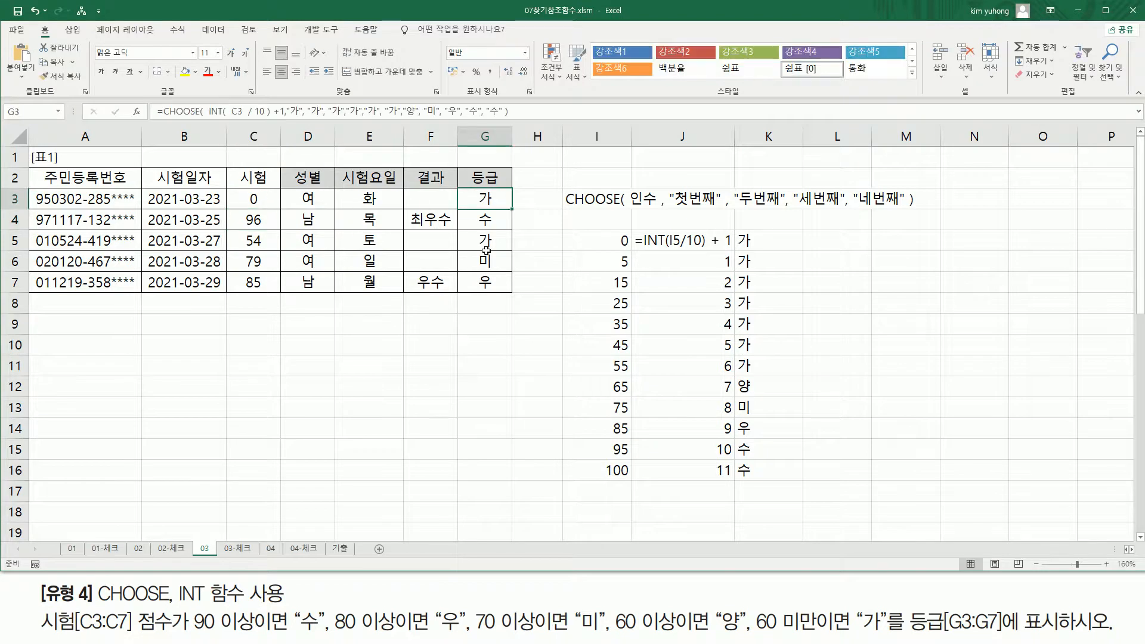
- Test the grade formula with scores of 33 and 28 in C3
left_click(261, 198)
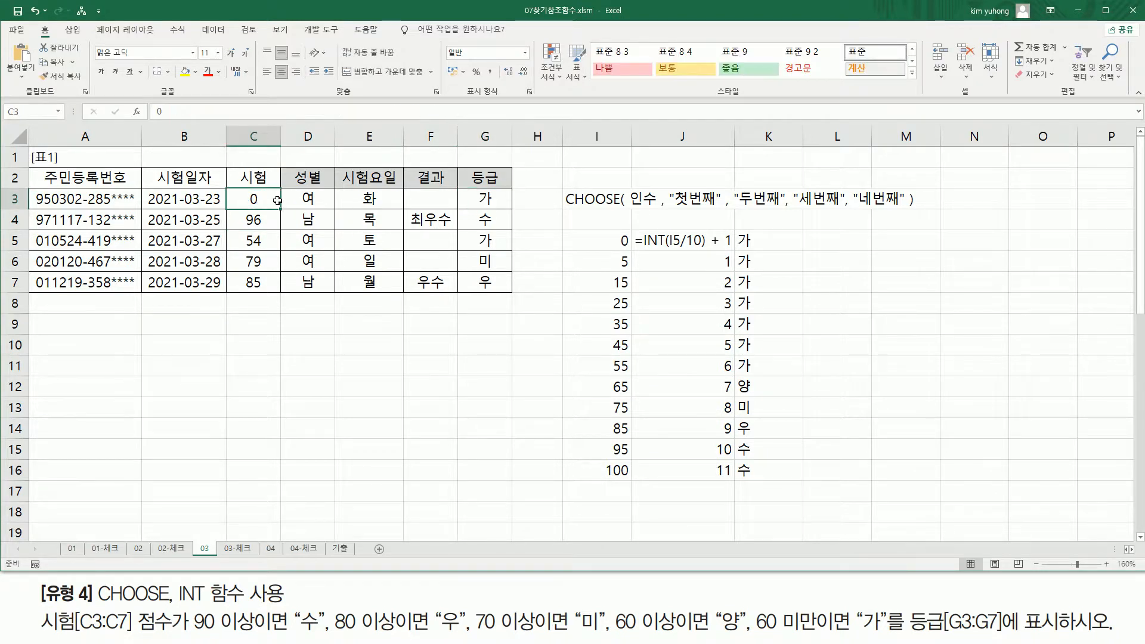
type("33")
key("Return")
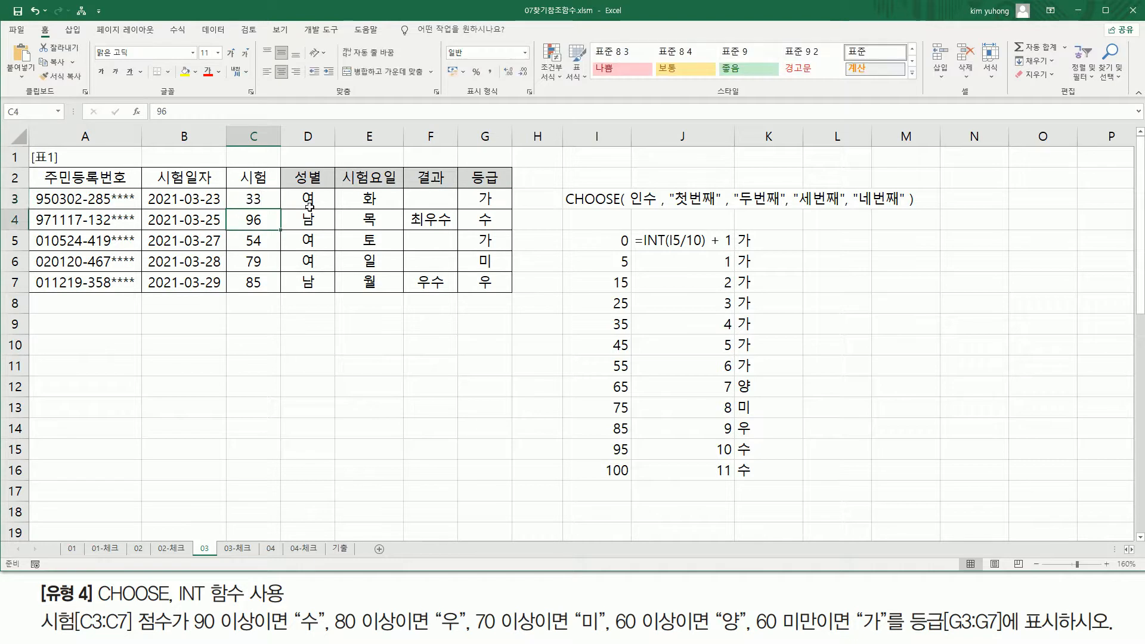
left_click(255, 195)
type("28")
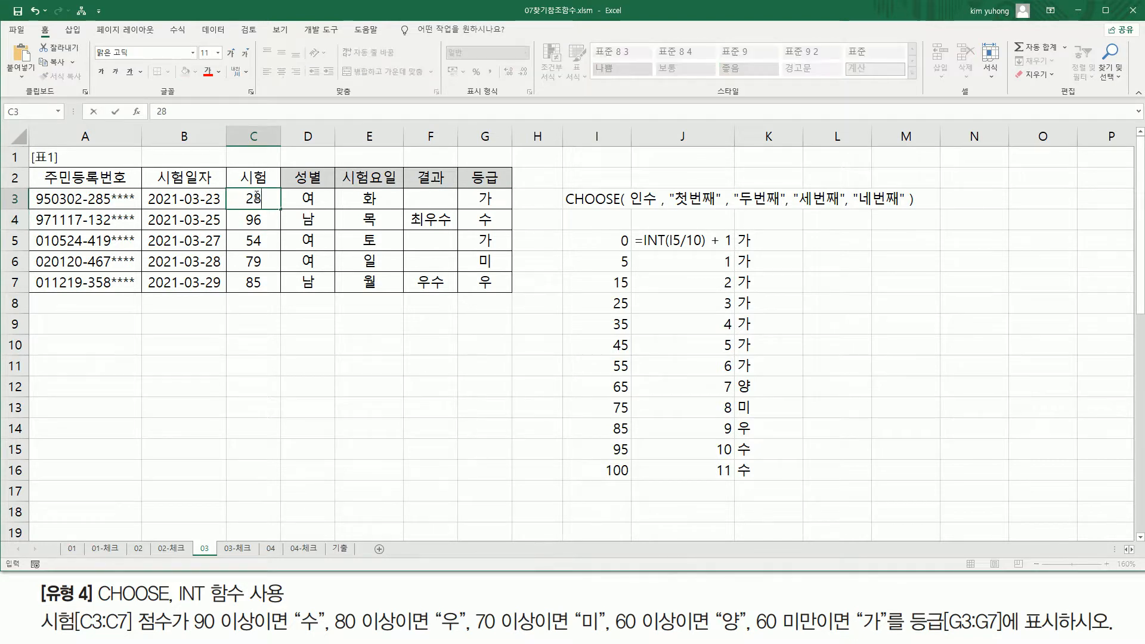
key("Return")
- Test the lower boundary of the "양" grade by setting the score in C3 to 60
left_click(255, 195)
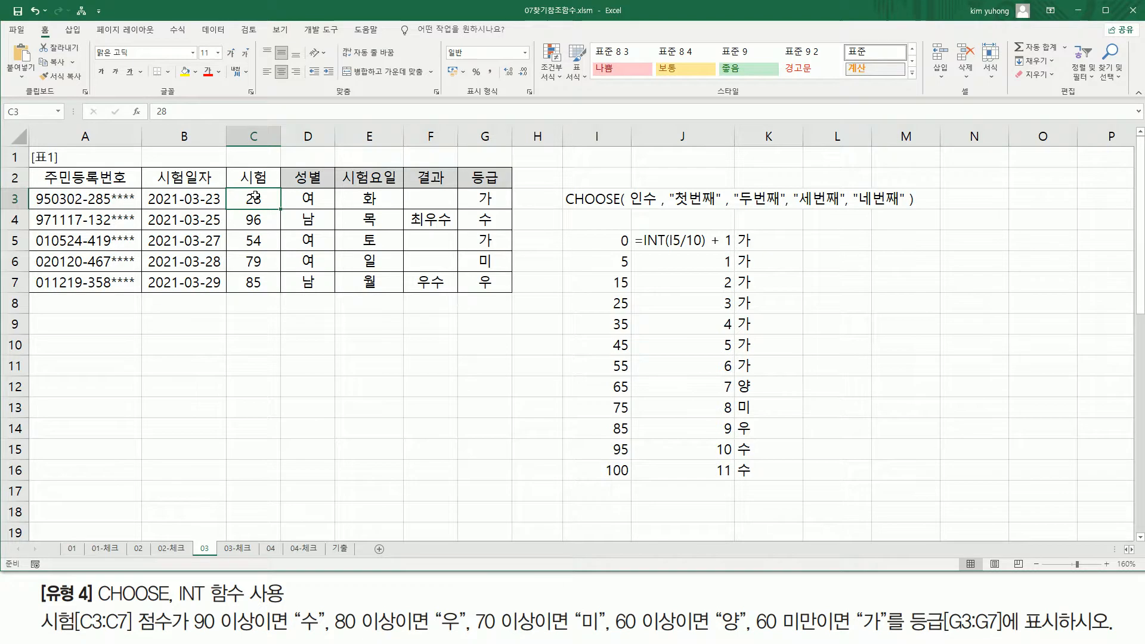
type("59")
key("BackSpace")
key("BackSpace")
type("60")
key("Return")
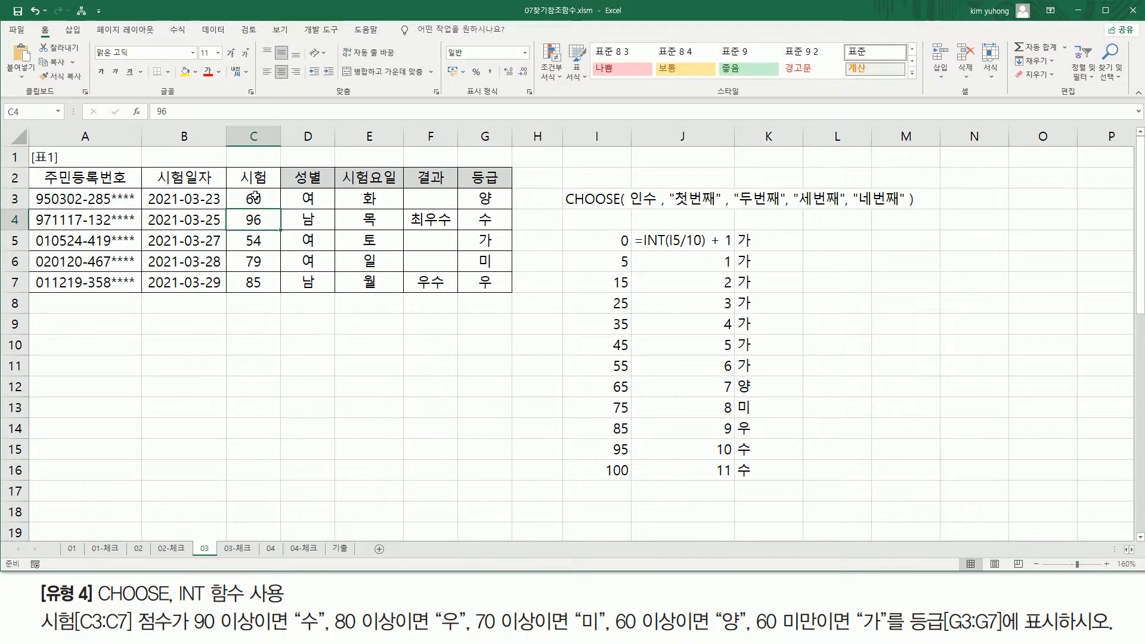
- Test the maximum score by setting C3 to 100
left_click(256, 196)
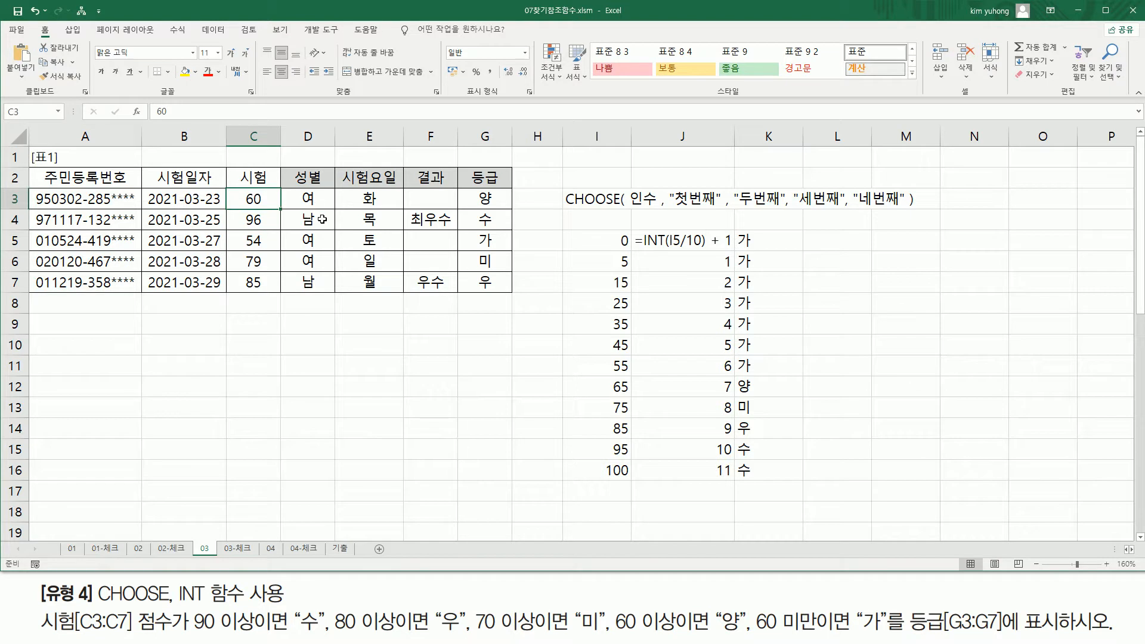
key("BackSpace")
type("100")
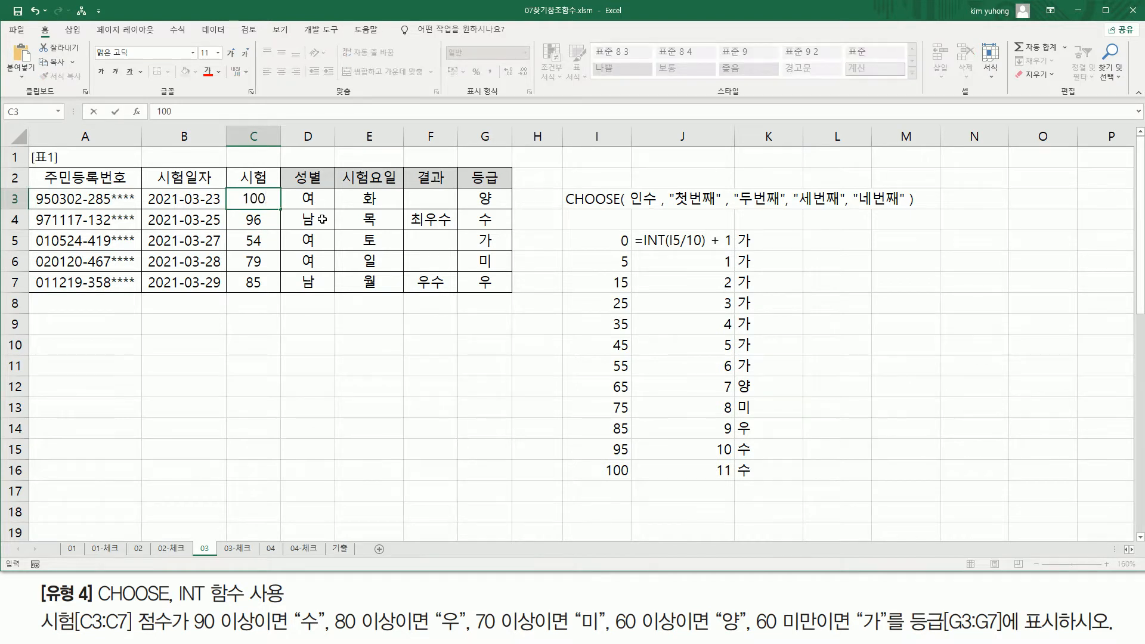
key("Return")
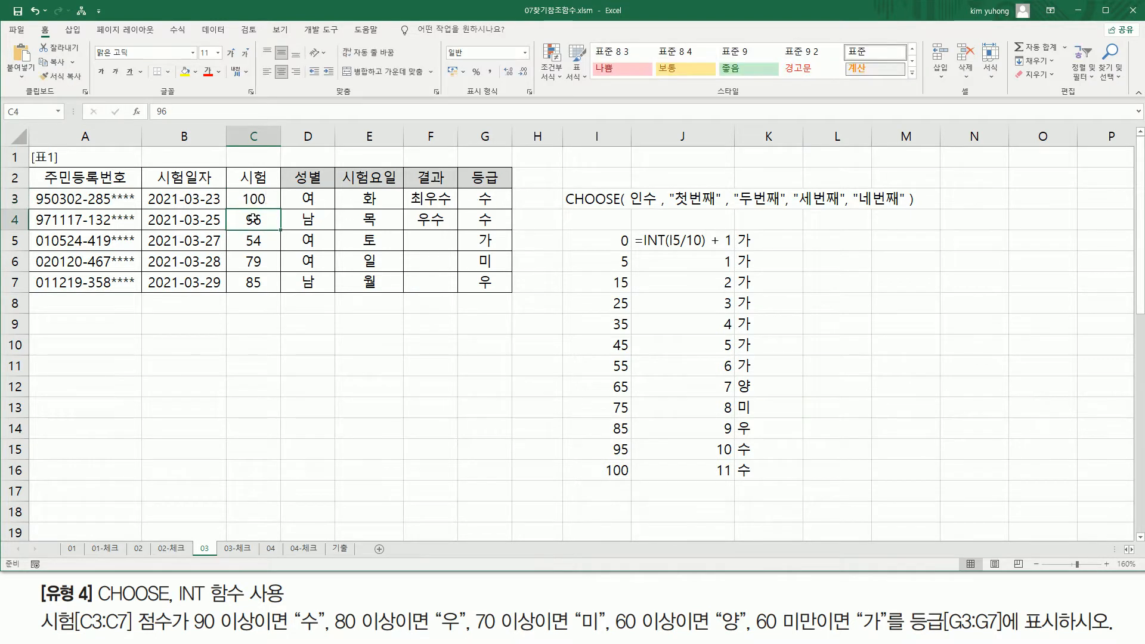
- Restore the original test score of 66 in C3
left_click(263, 199)
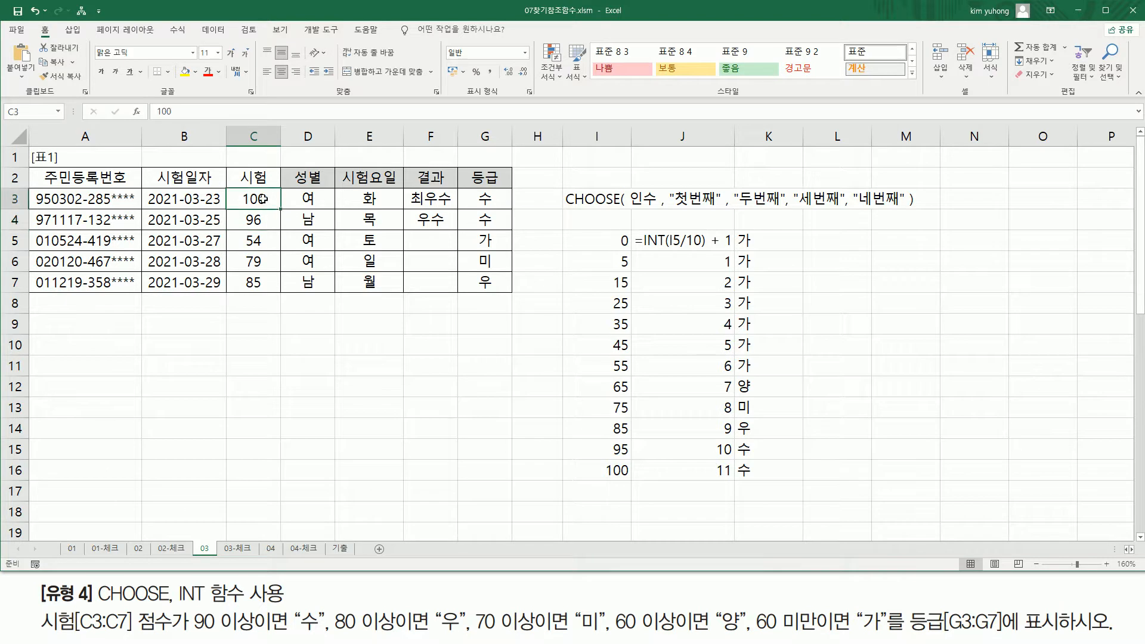
type("66")
key("Return")
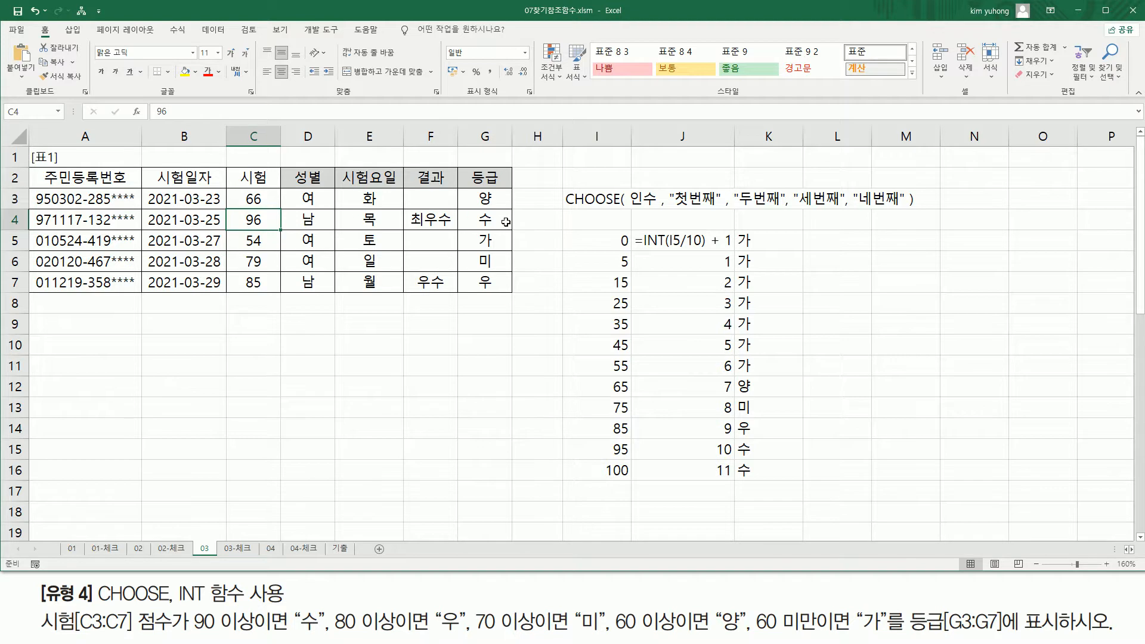
- Enter the full CHOOSE and INT formula from G3 as apostrophe-prefixed plain text in E17 and color it red
left_click(370, 488)
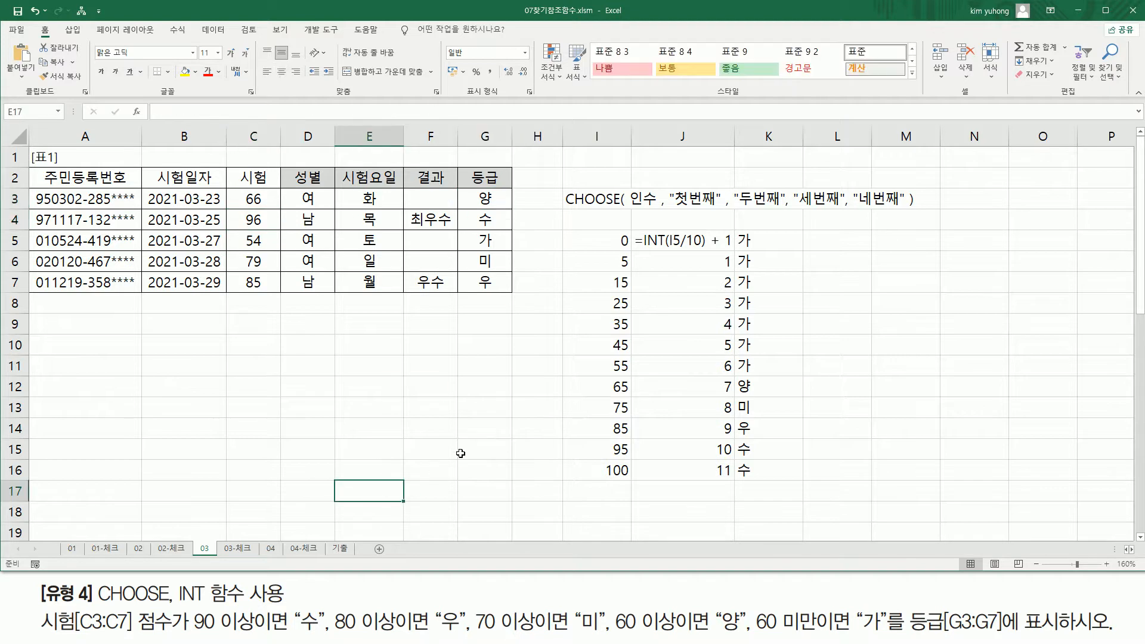
type("=CHOOSE( INT( C3 / 10 ) +1,\"가\", \"가\", \"가\",\"가\",\"가\", \"가\",\"양\", \"미\", \"우\", \"수\", \"수\" )")
key("Return")
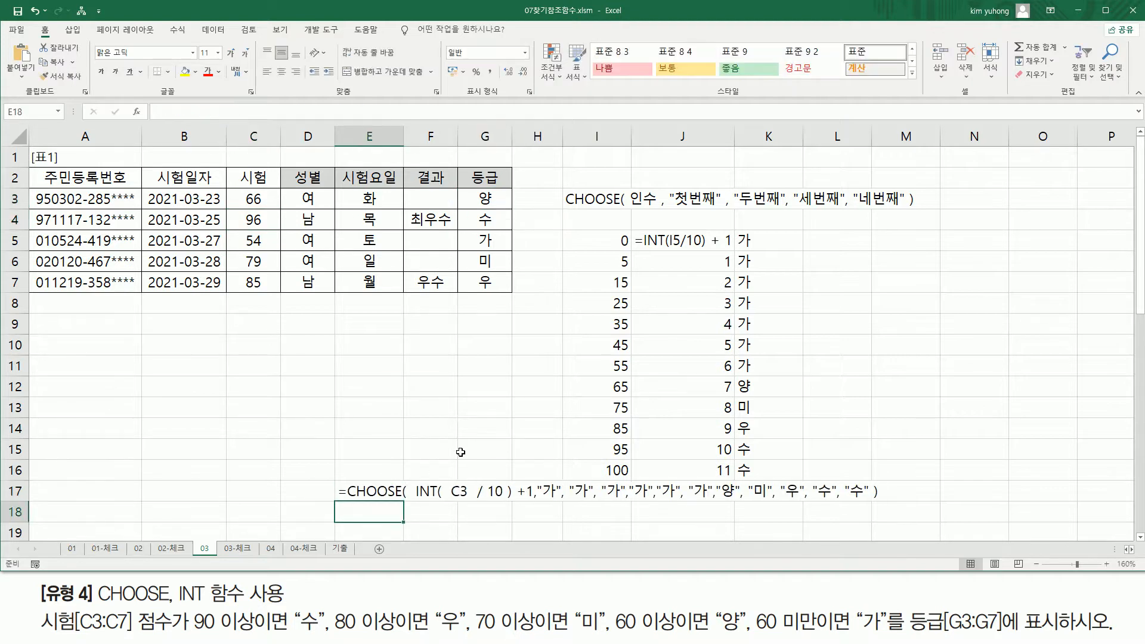
left_click(357, 493)
left_click(208, 72)
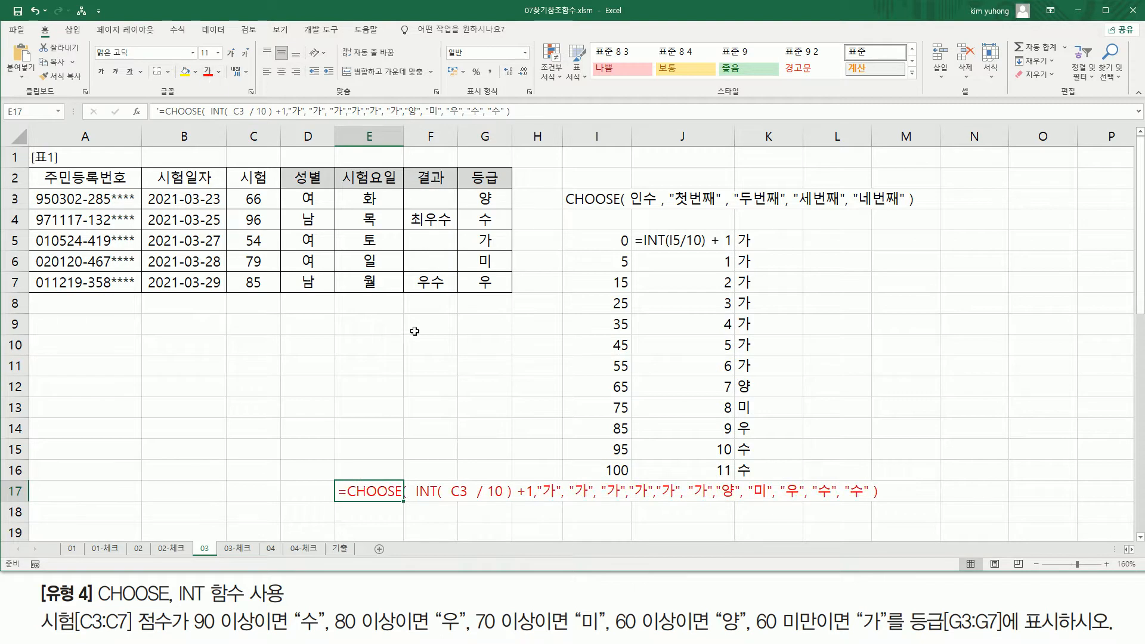
left_click(461, 380)
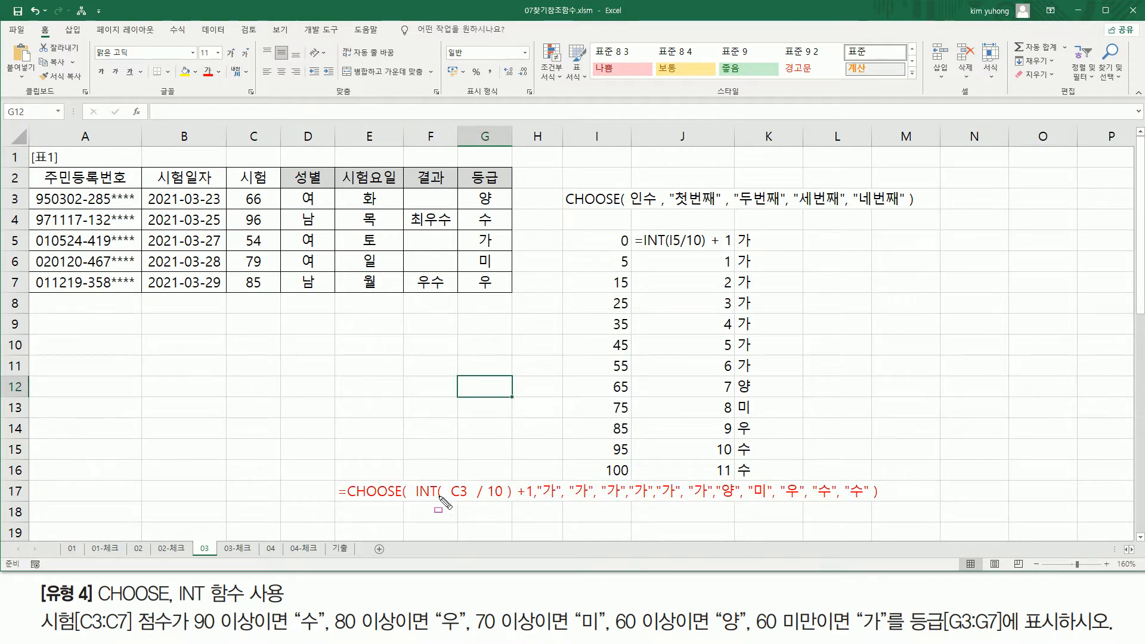
mouse_move(413, 499)
left_mouse_down()
mouse_move(530, 501)
mouse_move(533, 477)
left_mouse_up()
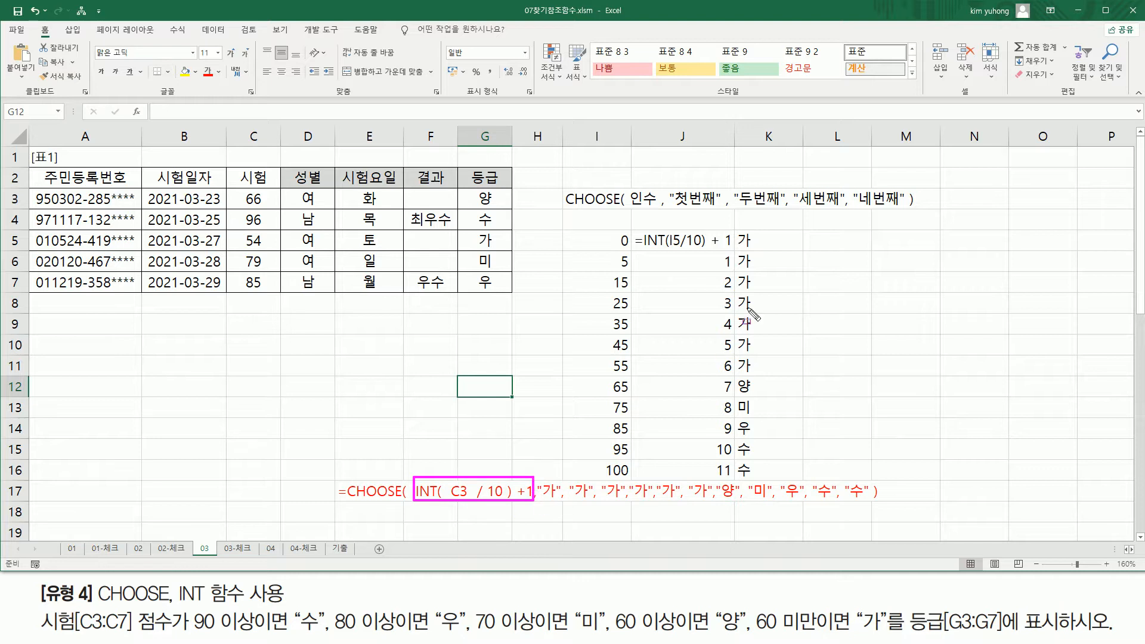
left_click_drag(542, 497, 707, 499)
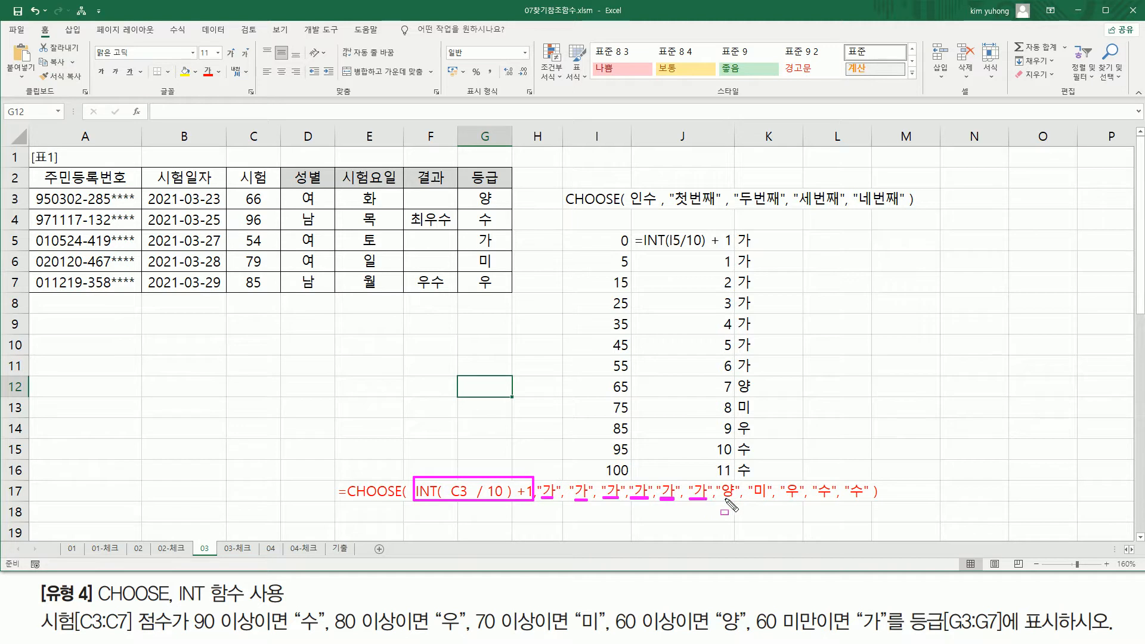
left_click_drag(720, 500, 866, 501)
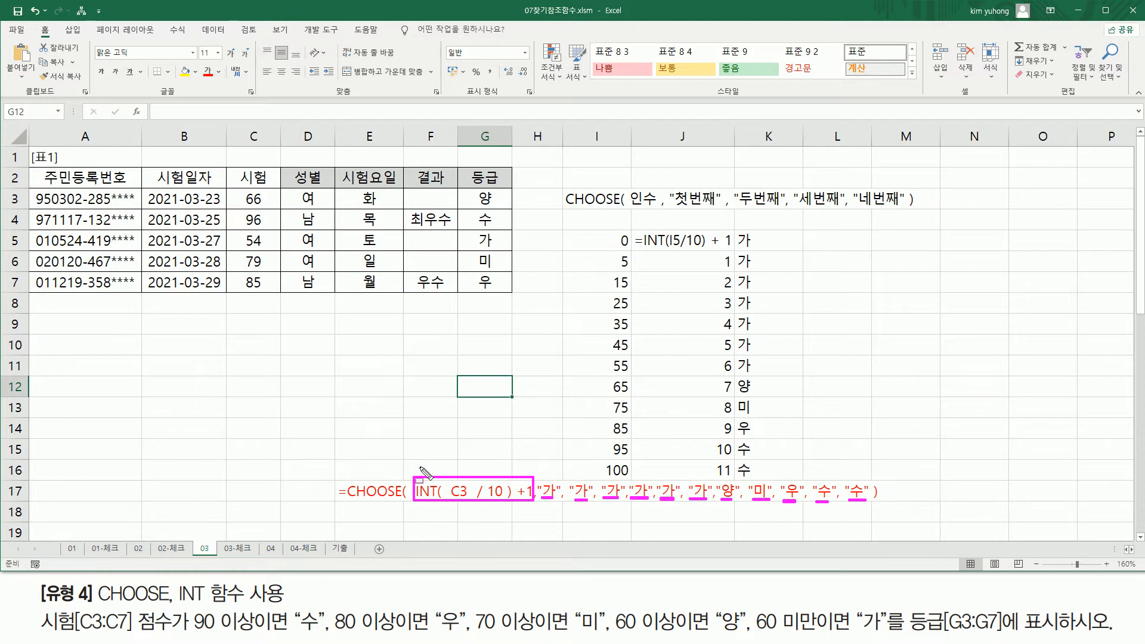
mouse_move(605, 229)
left_mouse_down()
mouse_move(605, 319)
mouse_move(632, 230)
mouse_move(635, 480)
left_mouse_up()
left_click_drag(244, 186, 264, 290)
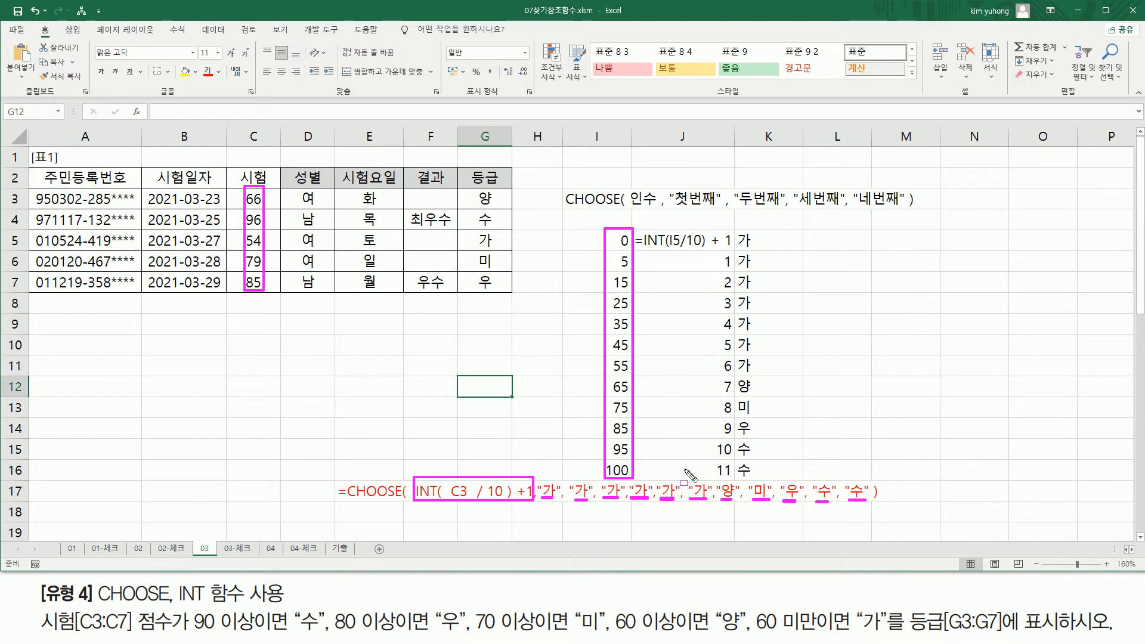
mouse_move(594, 440)
left_mouse_down()
mouse_move(641, 457)
mouse_move(618, 474)
mouse_move(636, 478)
left_mouse_up()
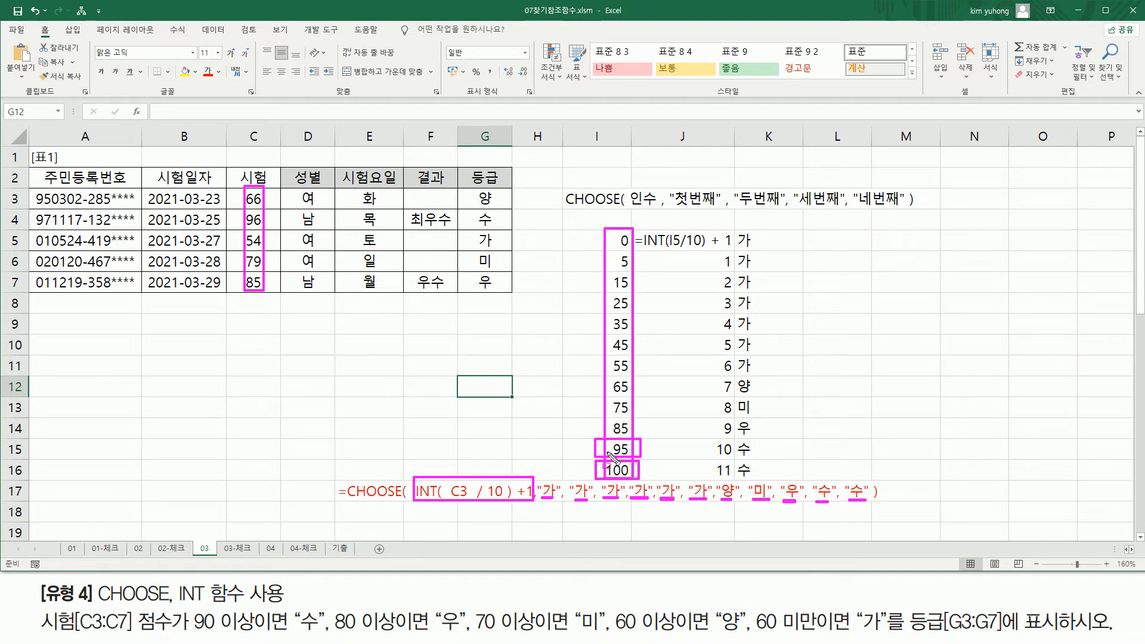
mouse_move(713, 457)
left_mouse_down()
mouse_move(731, 457)
mouse_move(731, 478)
left_mouse_up()
left_click_drag(811, 472, 874, 515)
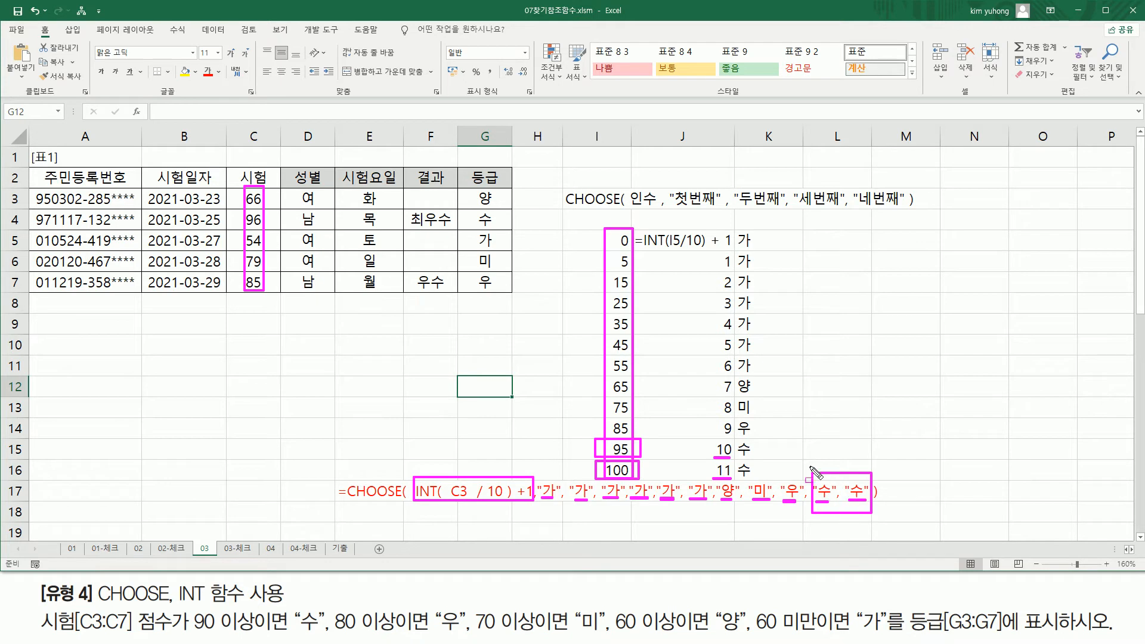
mouse_move(715, 376)
left_mouse_down()
mouse_move(766, 384)
mouse_move(758, 219)
left_mouse_up()
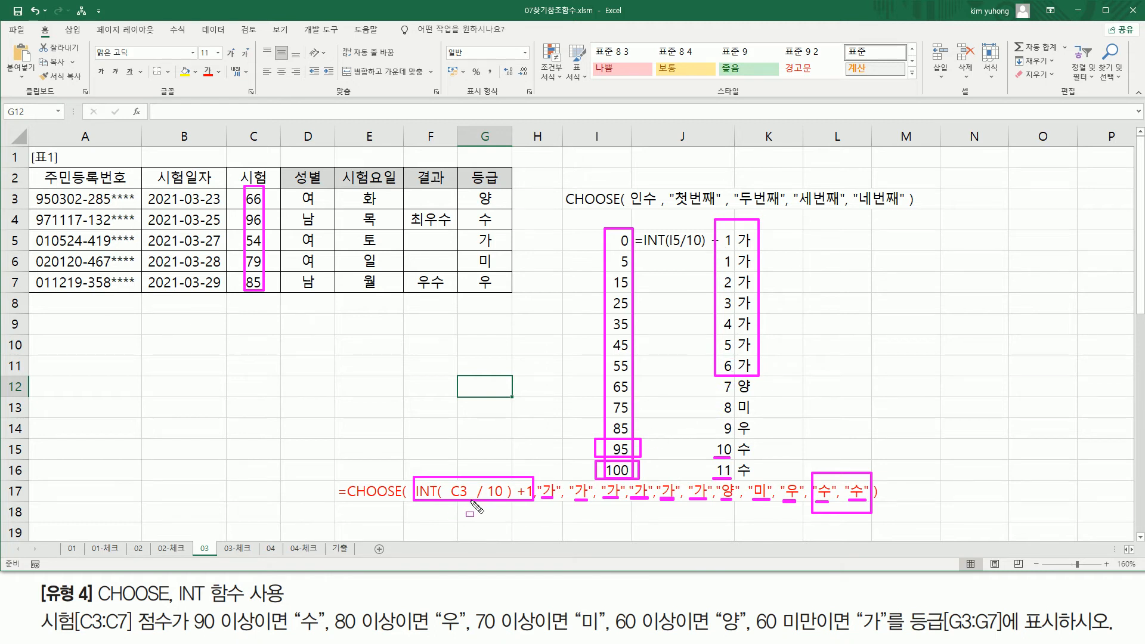
mouse_move(416, 457)
left_mouse_down()
mouse_move(421, 527)
mouse_move(536, 518)
left_mouse_up()
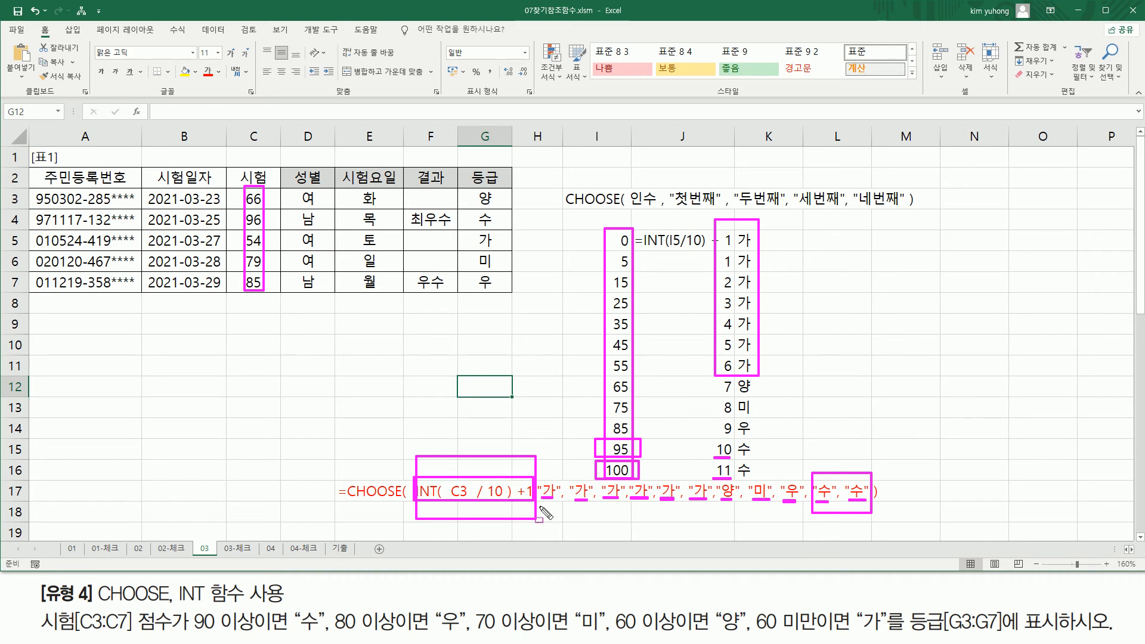
mouse_move(539, 506)
left_mouse_down()
mouse_move(713, 523)
mouse_move(709, 478)
left_mouse_up()
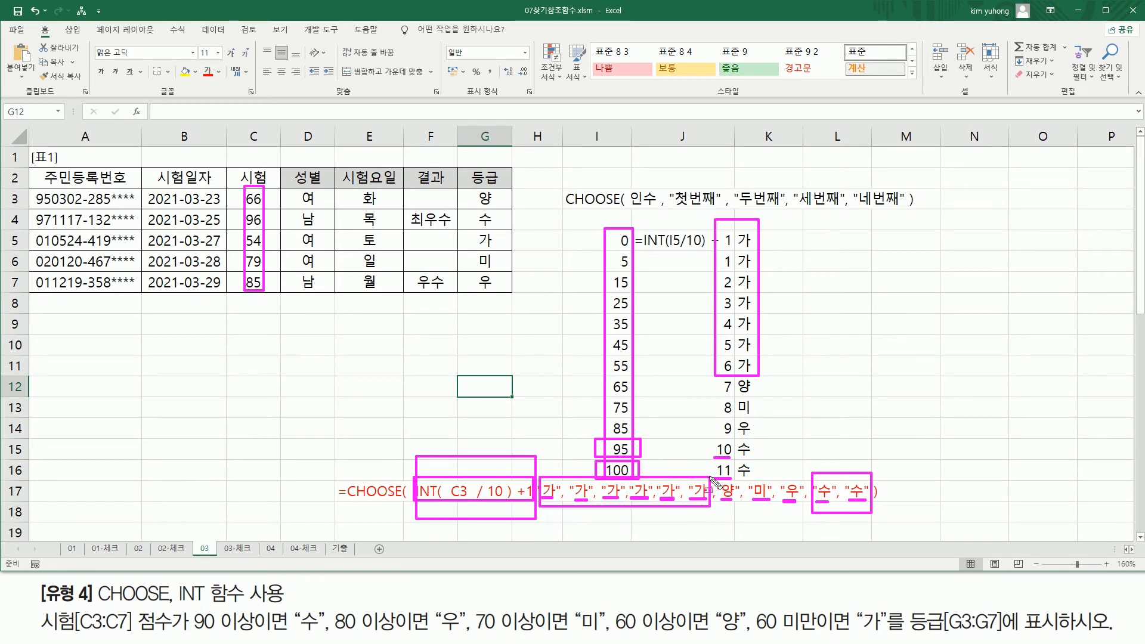
key("Escape")
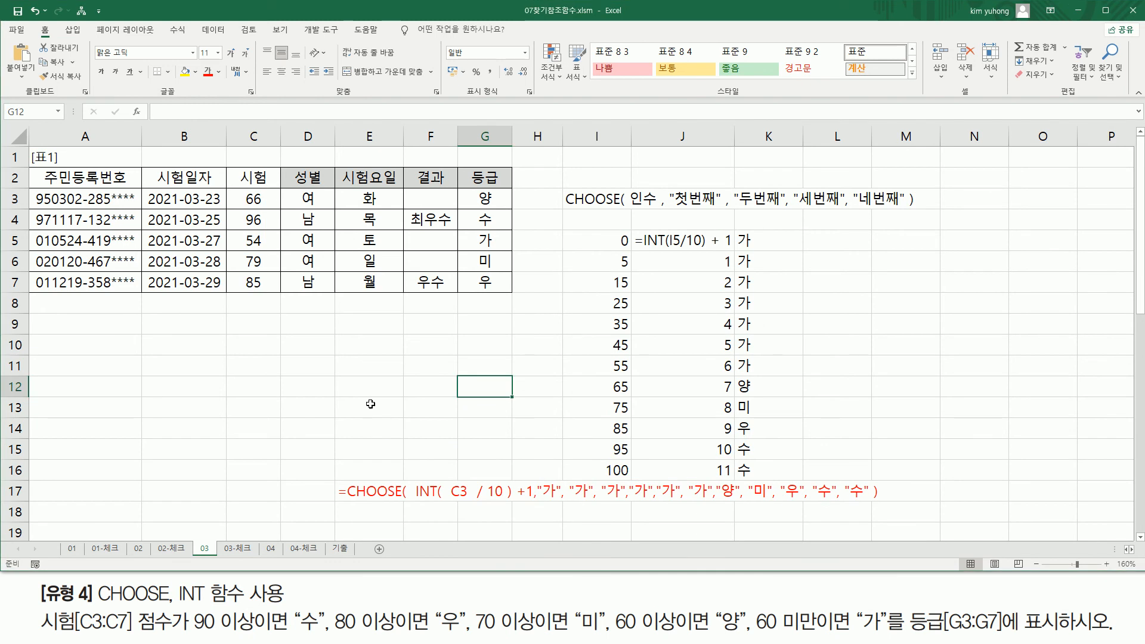